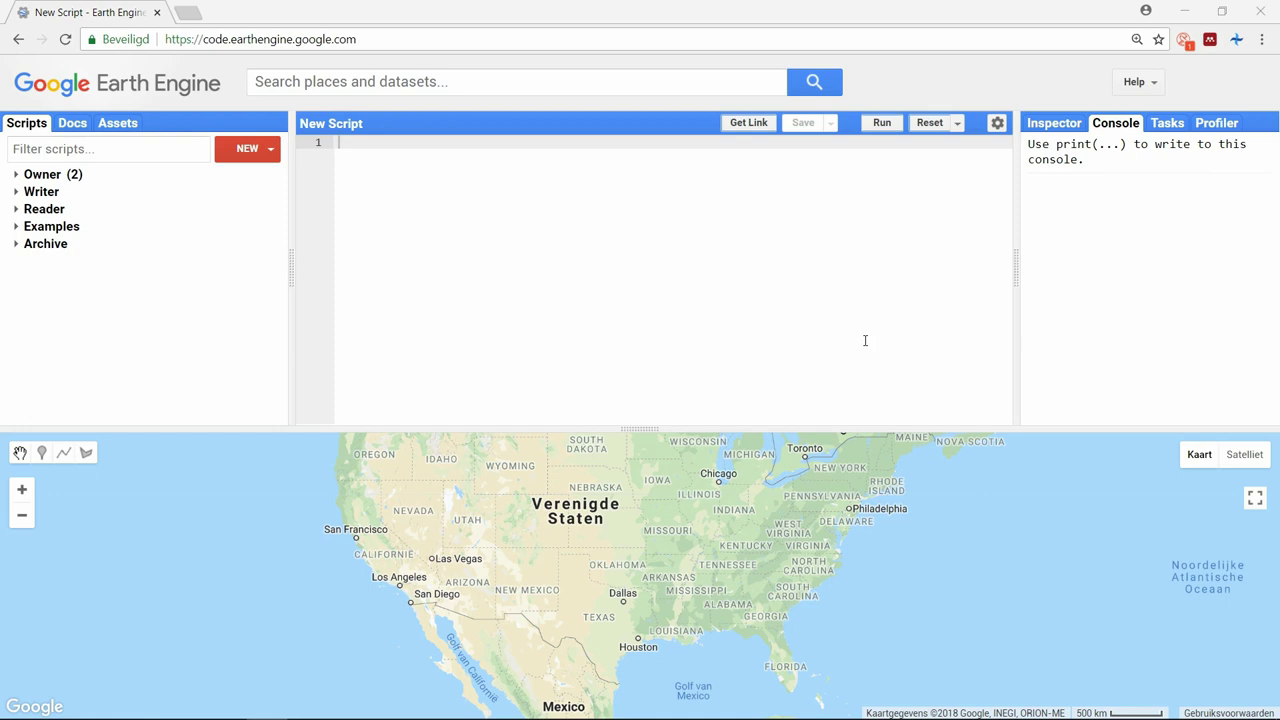
# - In the Docs reference, expand ee.Image and scroll its methods down to normalizedDifference
pyautogui.click(72, 122)
pyautogui.scroll(-1, 108, 300)
pyautogui.scroll(-3, 108, 310)
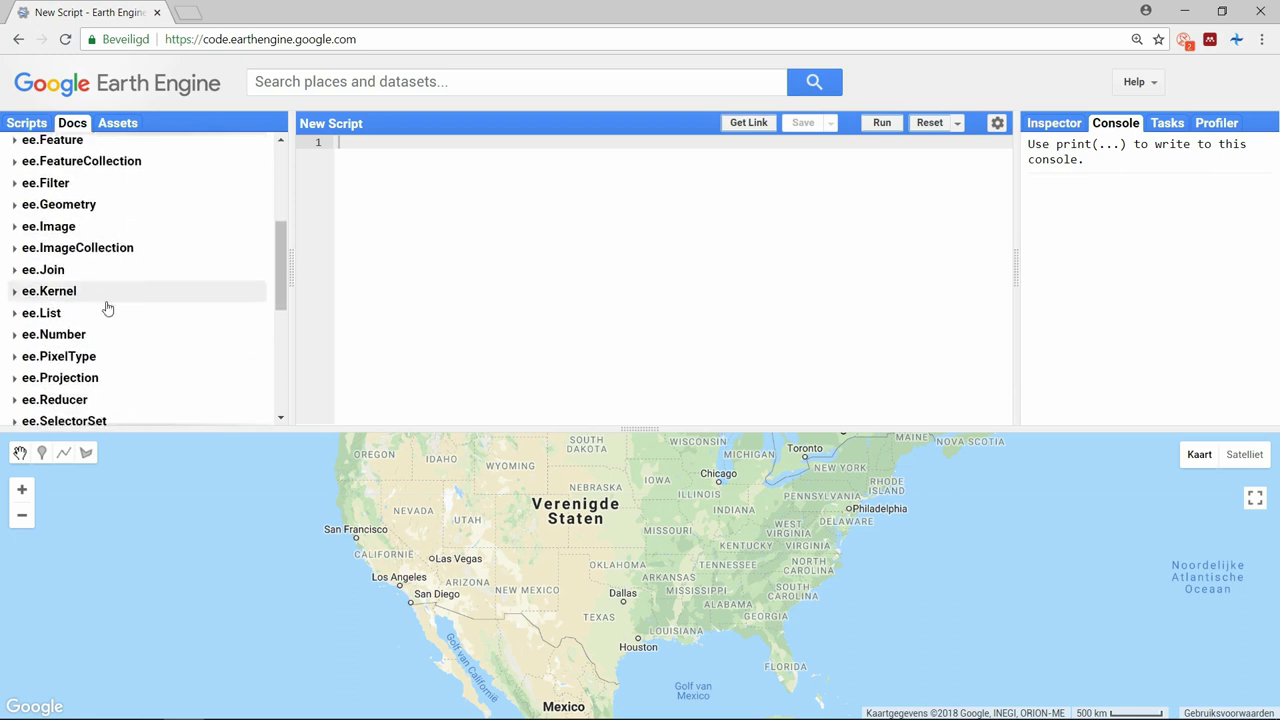
pyautogui.scroll(-2, 100, 250)
pyautogui.click(76, 146)
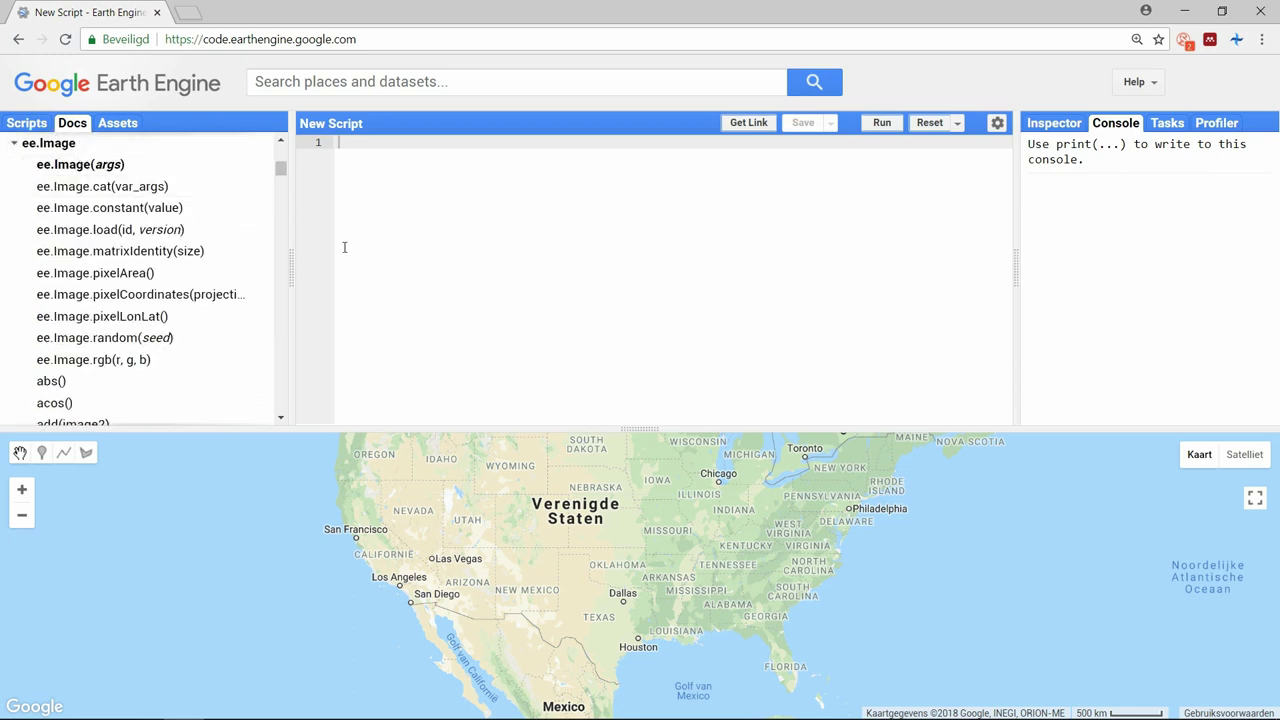
pyautogui.moveTo(281, 168); pyautogui.dragTo(280, 311)
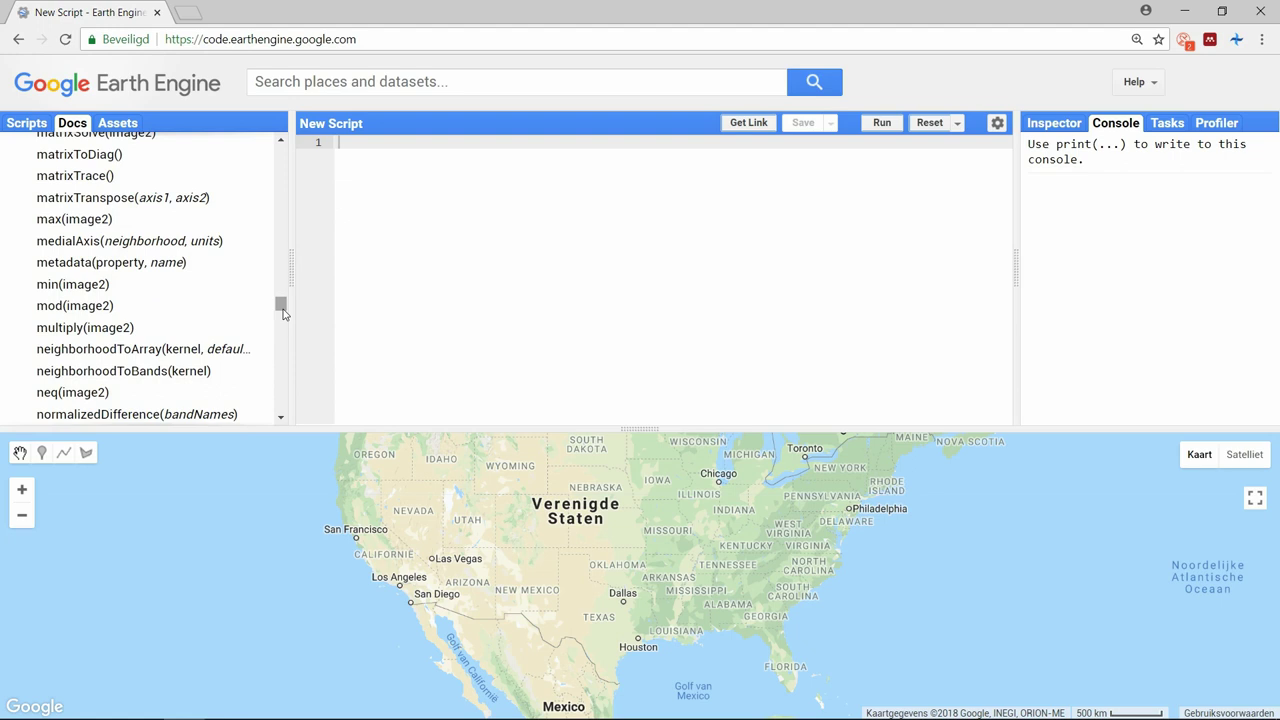
# - Write var image1 = ee.Image(), var image2 = ee.Image() and var addition = image1.add(image2)
pyautogui.click(353, 290)
pyautogui.write('var image')
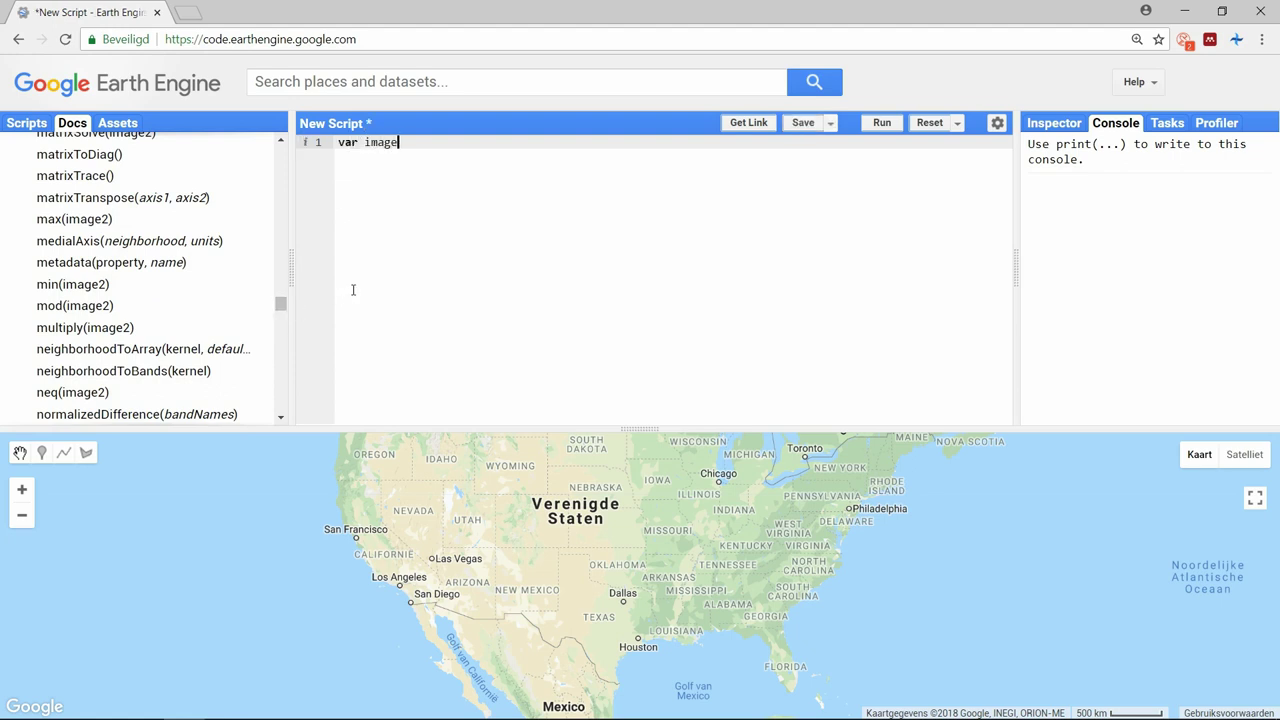
pyautogui.write('1 = ee.Image();')
pyautogui.press('Return')
pyautogui.write('var image2 = ')
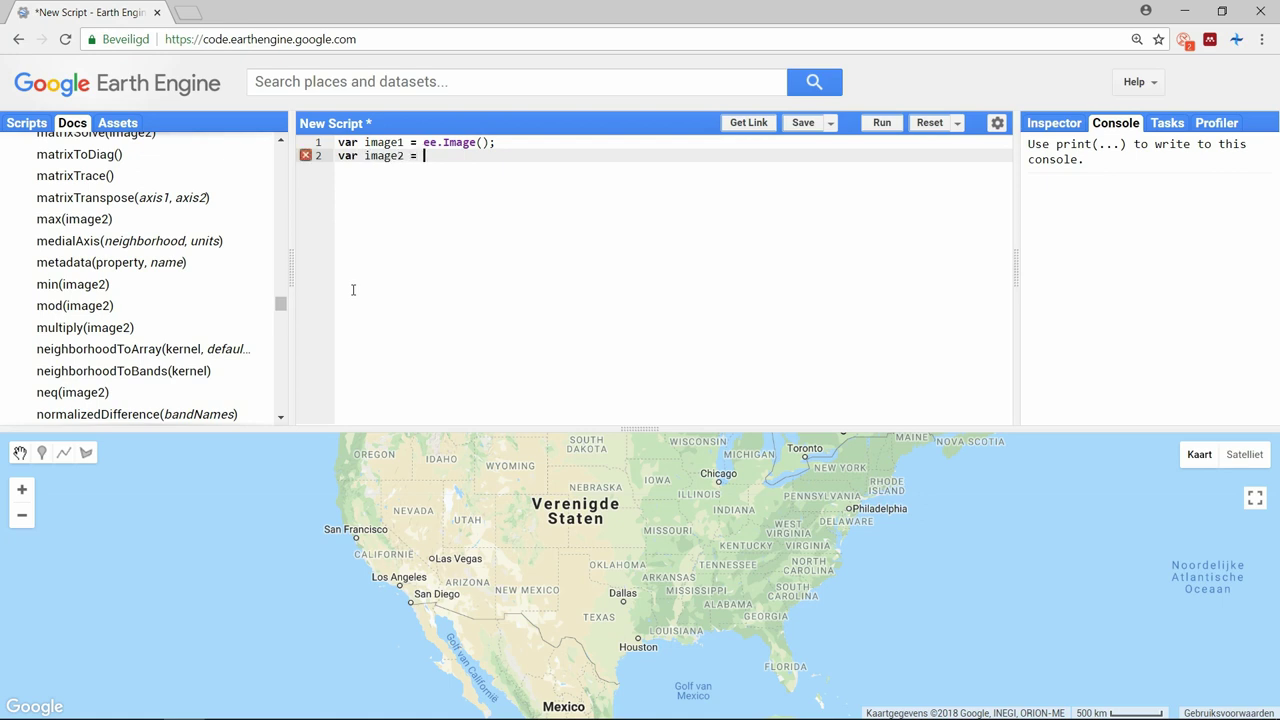
pyautogui.write('ee.Image();')
pyautogui.press('Return')
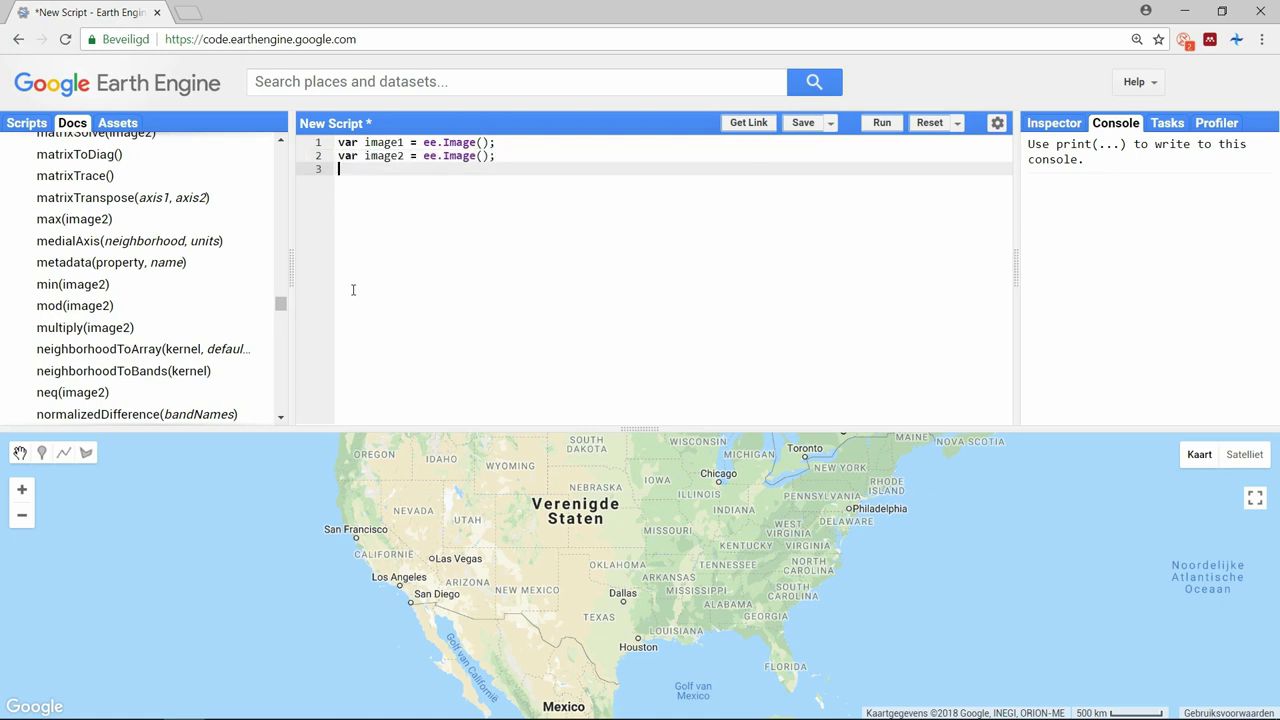
pyautogui.press('Return')
pyautogui.write('var addition ')
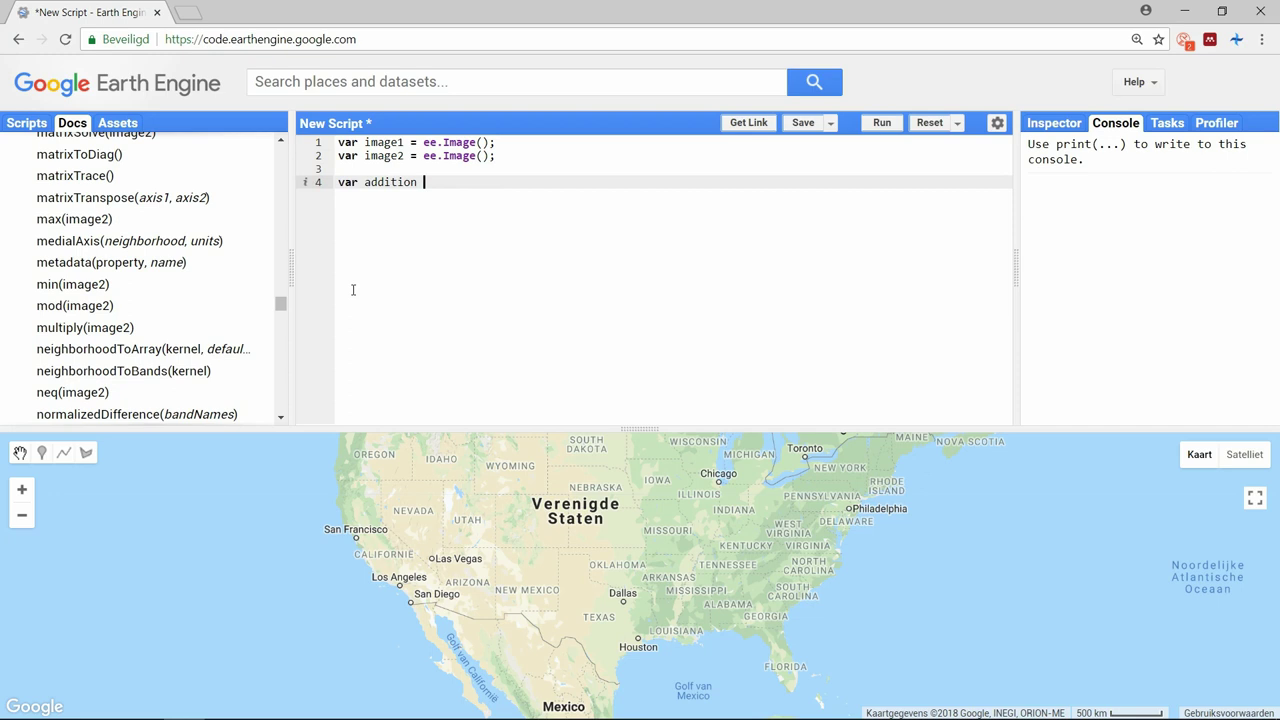
pyautogui.write('= image1.add(image')
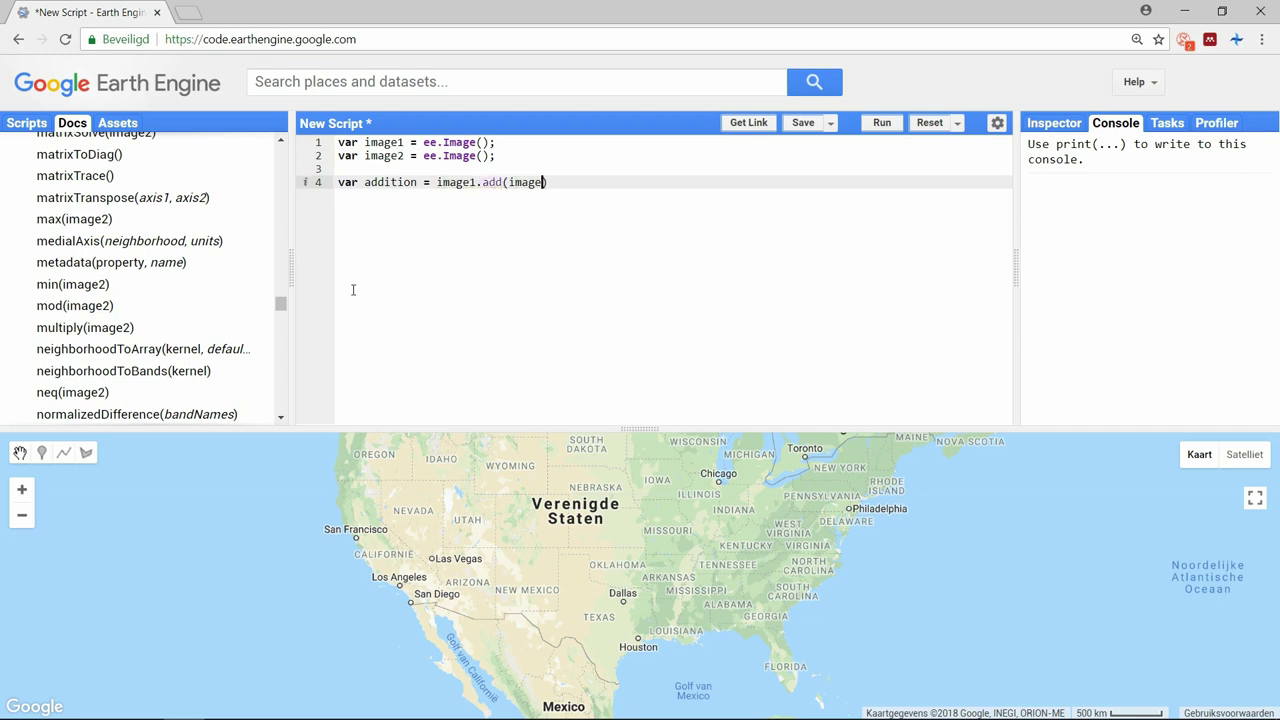
pyautogui.write('2);')
# - Clear the script and import the Landsat 8 TOA collection named L8
pyautogui.moveTo(637, 226); pyautogui.dragTo(333, 143)
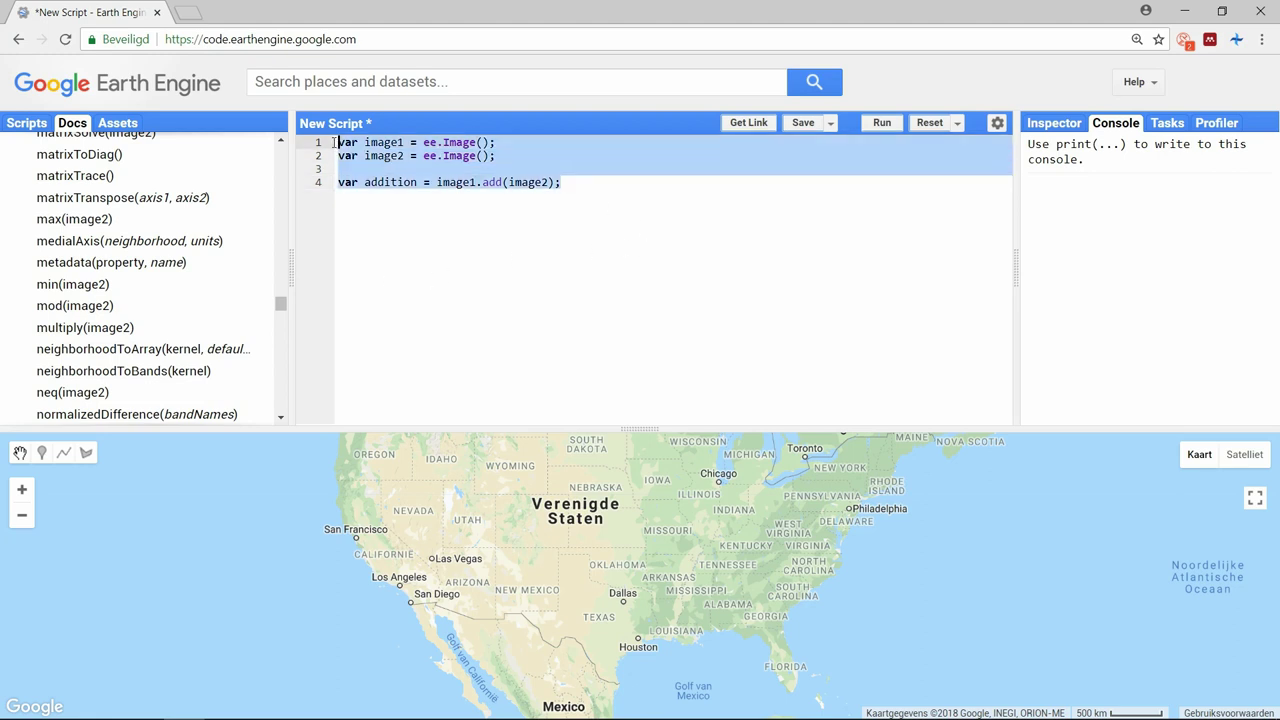
pyautogui.press('BackSpace')
pyautogui.click(300, 81)
pyautogui.write('lands')
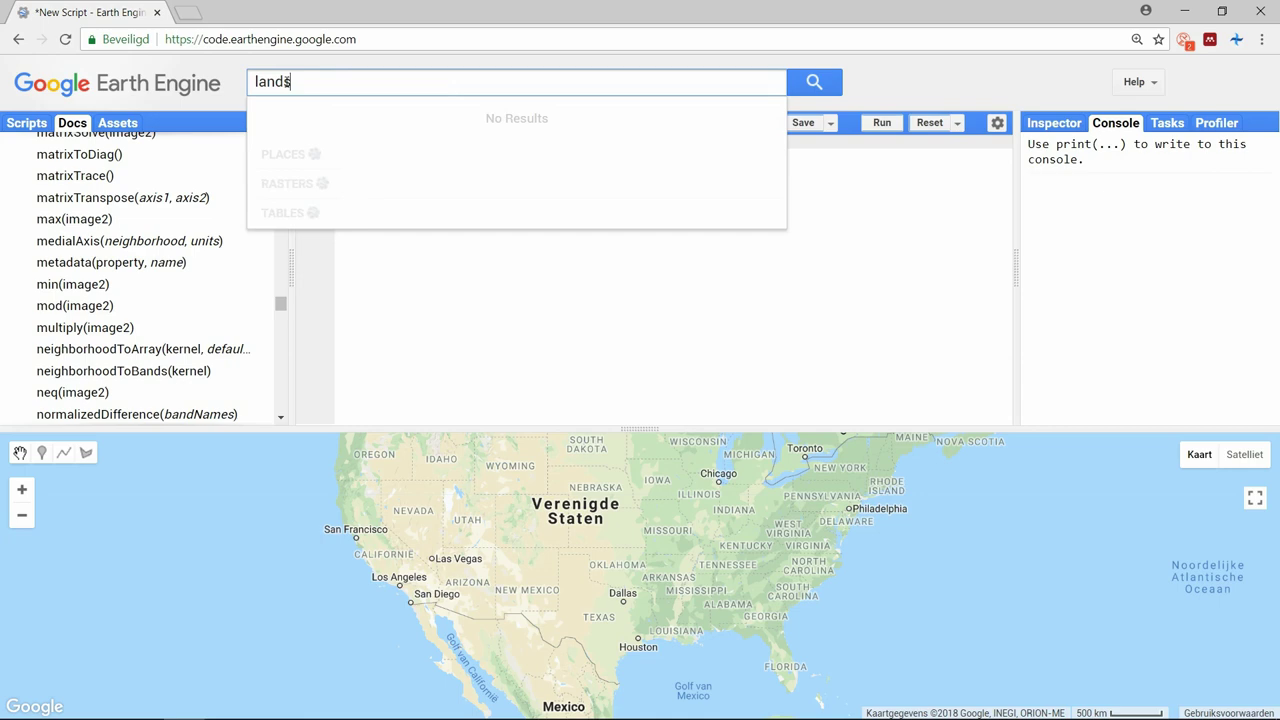
pyautogui.write('at 8')
pyautogui.click(455, 221)
pyautogui.click(950, 405)
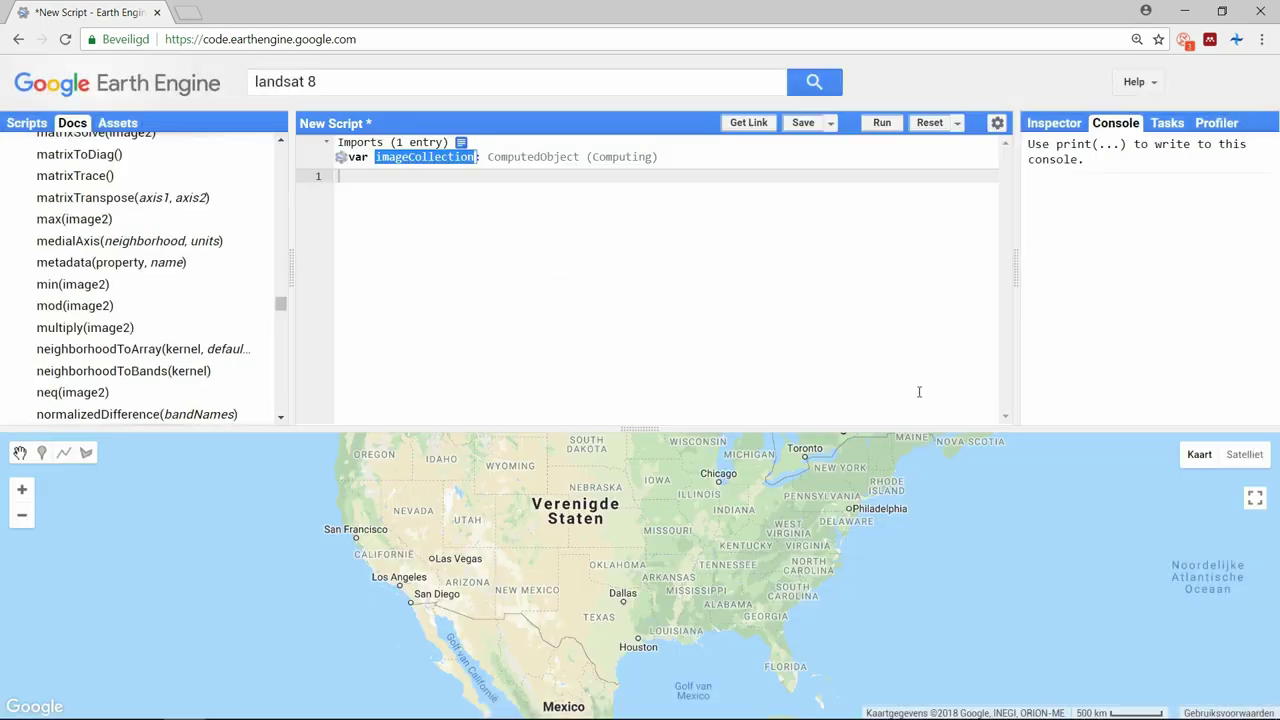
pyautogui.write('L8')
# - Define image as L8 filtered to point (-4, 56.9), CLOUD_COVER less than 1, first()
pyautogui.click(435, 186)
pyautogui.write('var image')
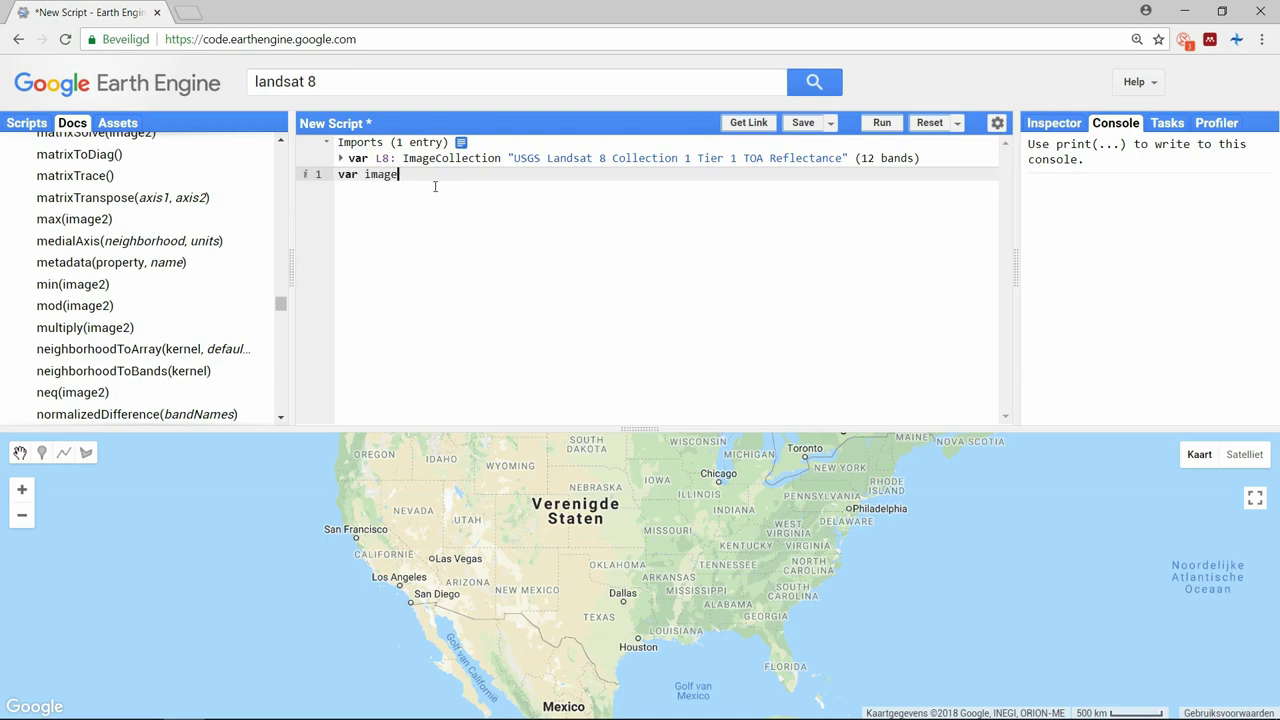
pyautogui.write(' = L8.filterBounds(ee')
pyautogui.write('.Geometry.Point(-4,')
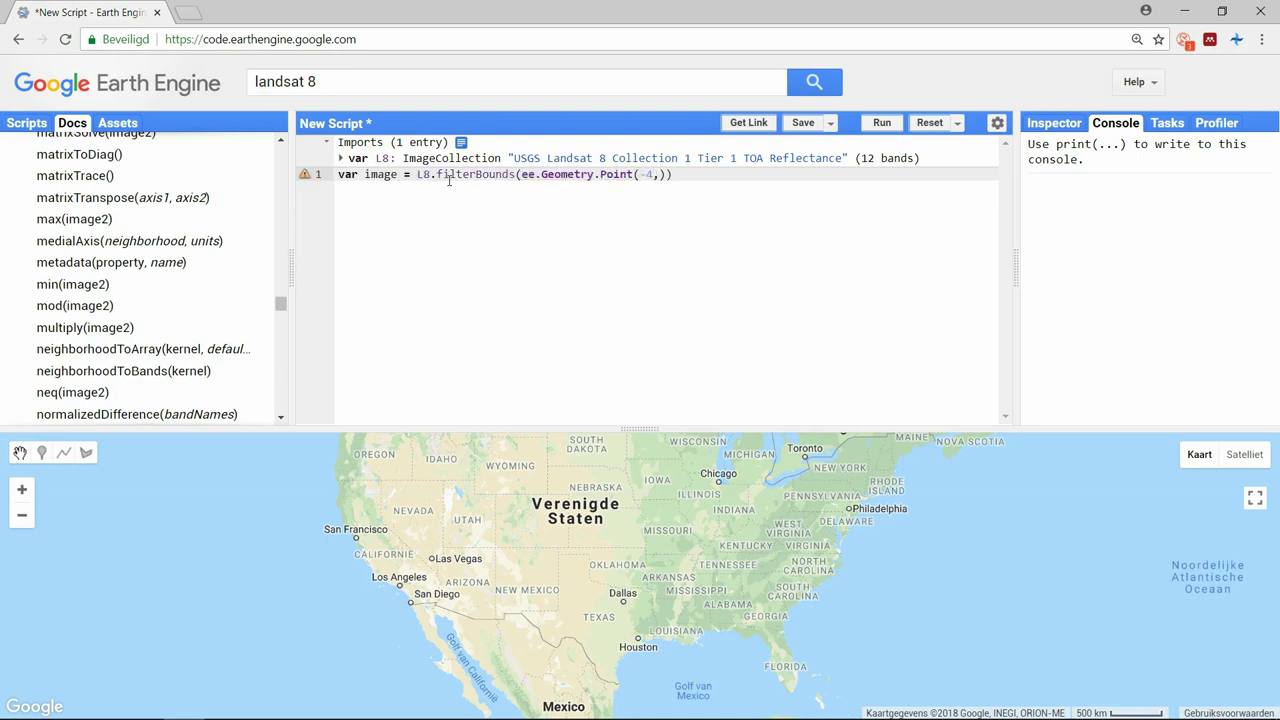
pyautogui.write('56.9')
pyautogui.press('End')
pyautogui.write('.')
pyautogui.write("filterMetadata('CLOUD_CO")
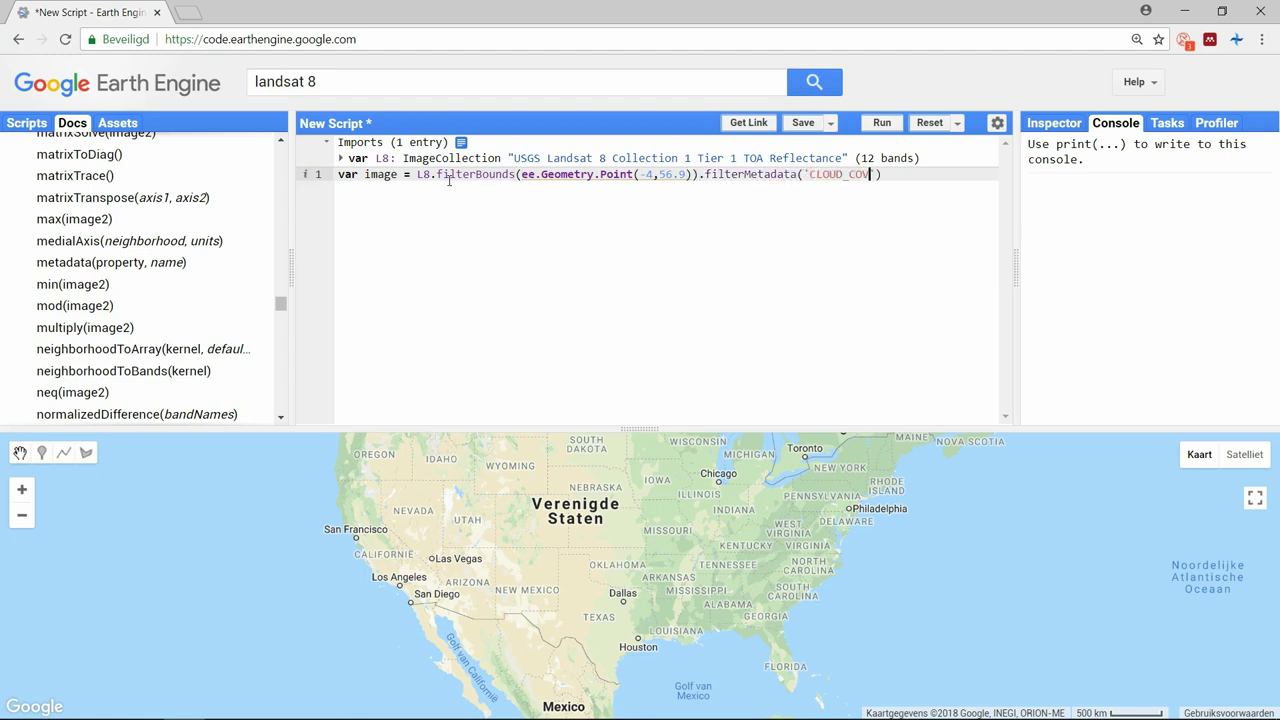
pyautogui.write("VER', 'less_than', 1")
pyautogui.press('End')
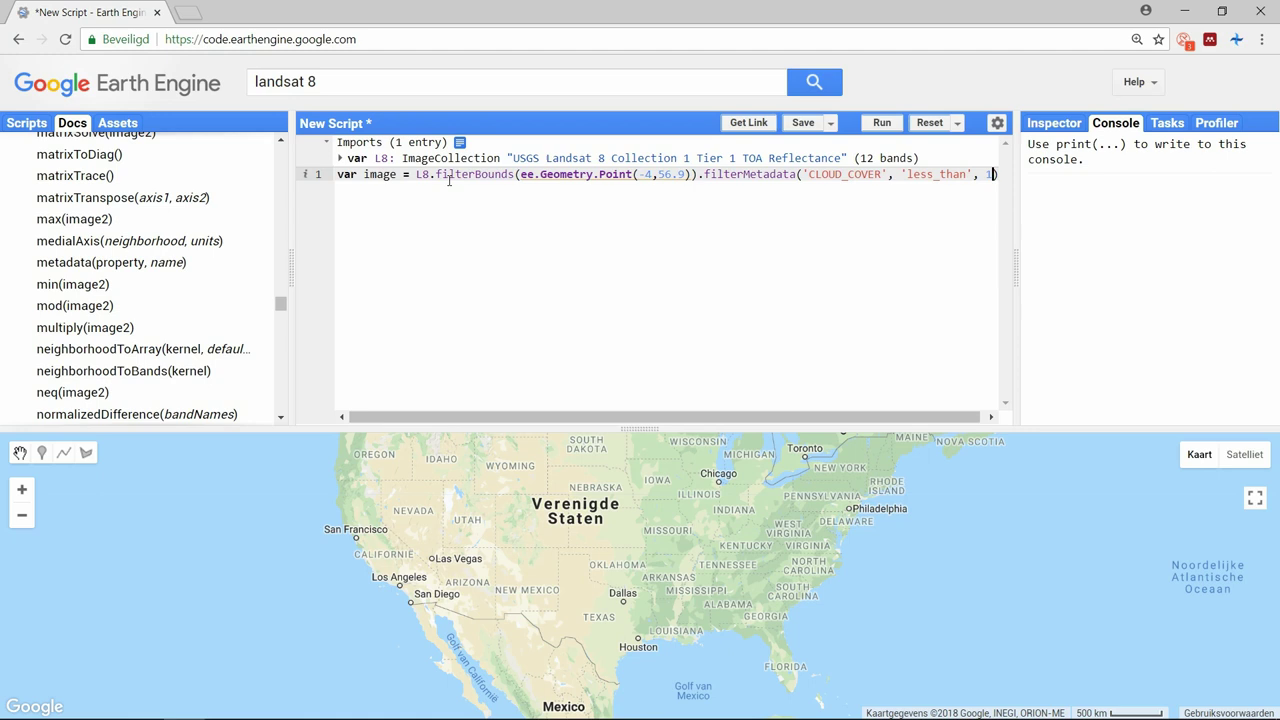
pyautogui.write('.first()')
pyautogui.press('Return')
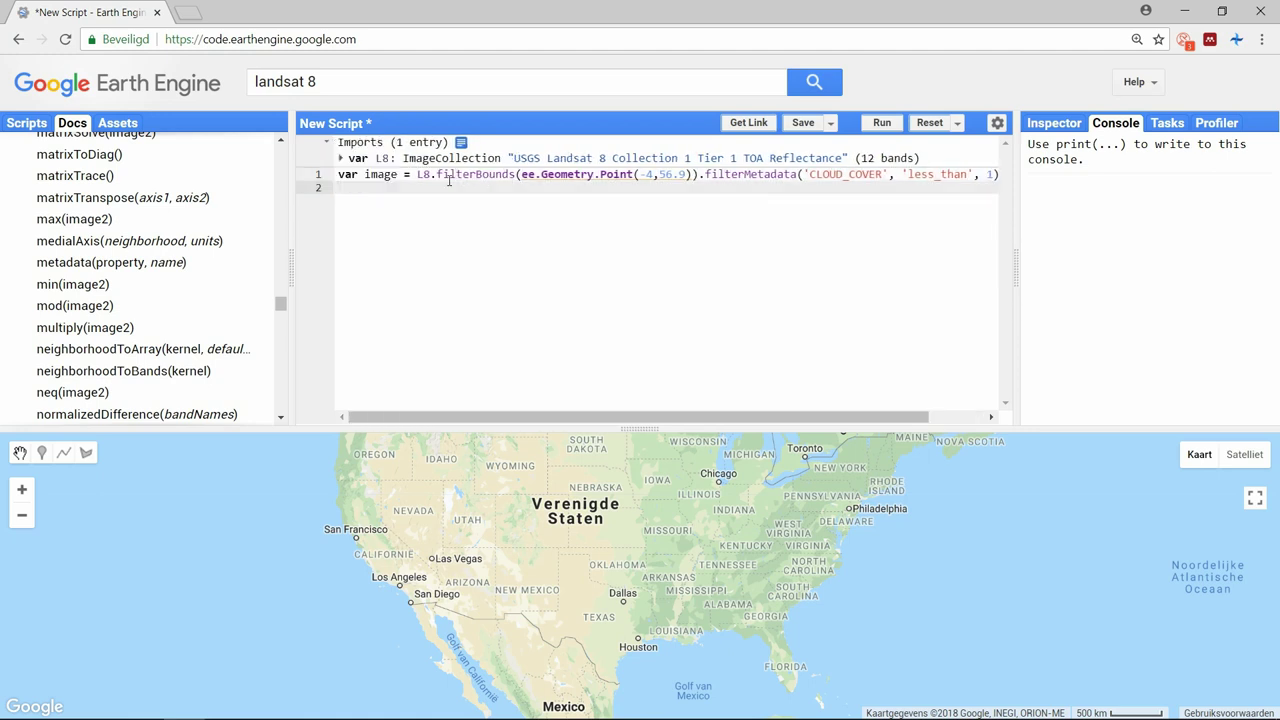
# - Define RED as image.select('B4') and NIR as image.select('B5')
pyautogui.press('Return')
pyautogui.write('var RED ')
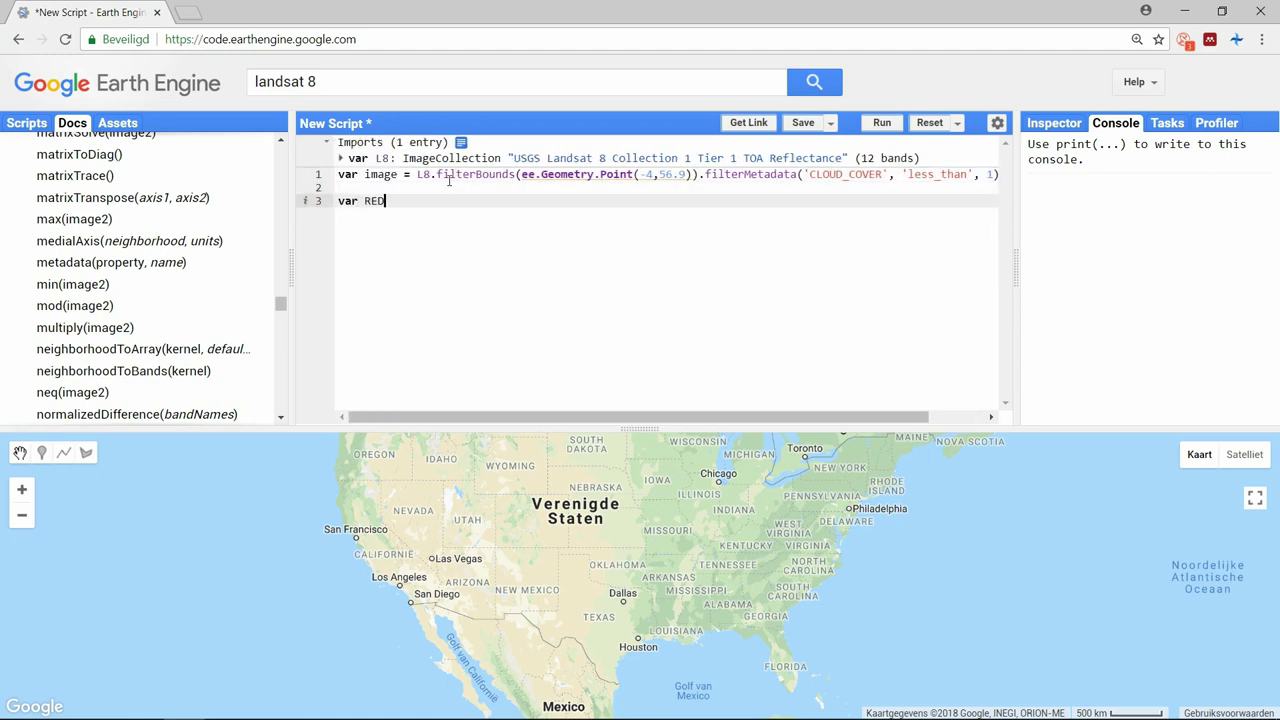
pyautogui.write('= image.sele')
pyautogui.write("ct('B")
pyautogui.write("4');")
pyautogui.press('Return')
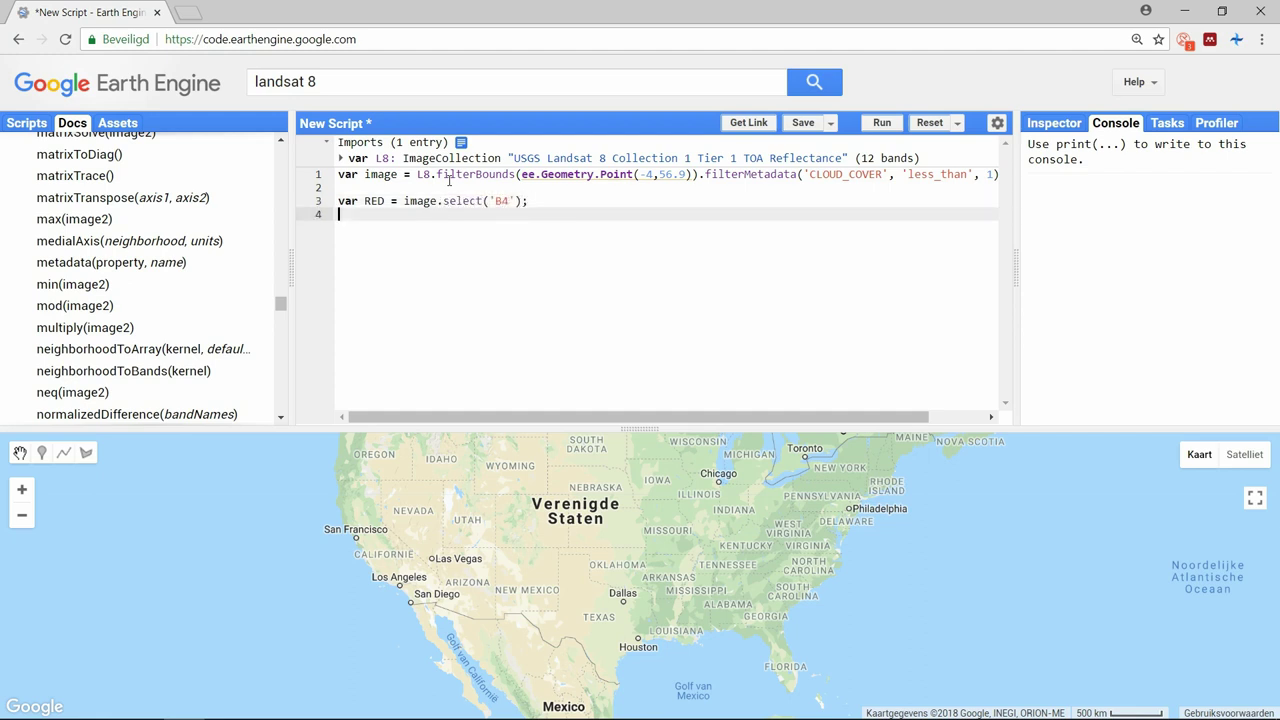
pyautogui.write('var NIR = ')
pyautogui.write('image.sele')
pyautogui.write("ct('")
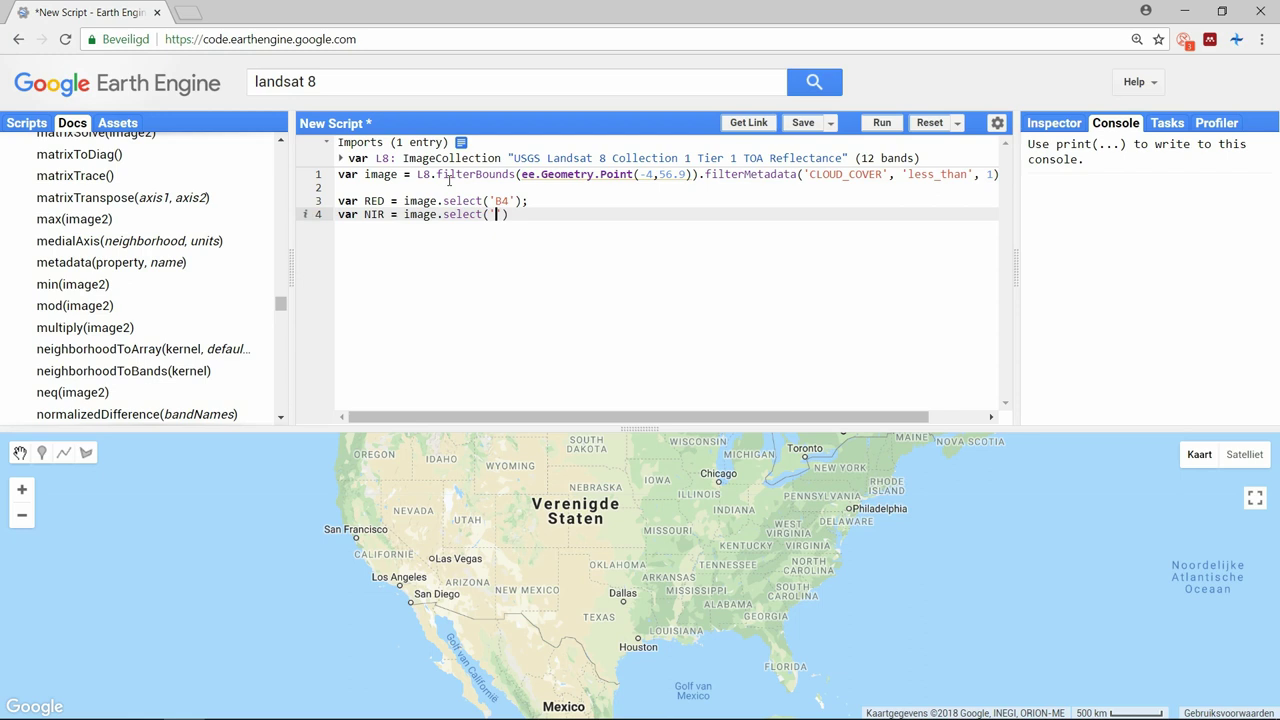
pyautogui.write("B5');")
# - Compute NDVI as NIR.subtract(RED).divide(NIR.add(RED)) and add it with Map.addLayer(NDVI)
pyautogui.press('Return')
pyautogui.press('Return')
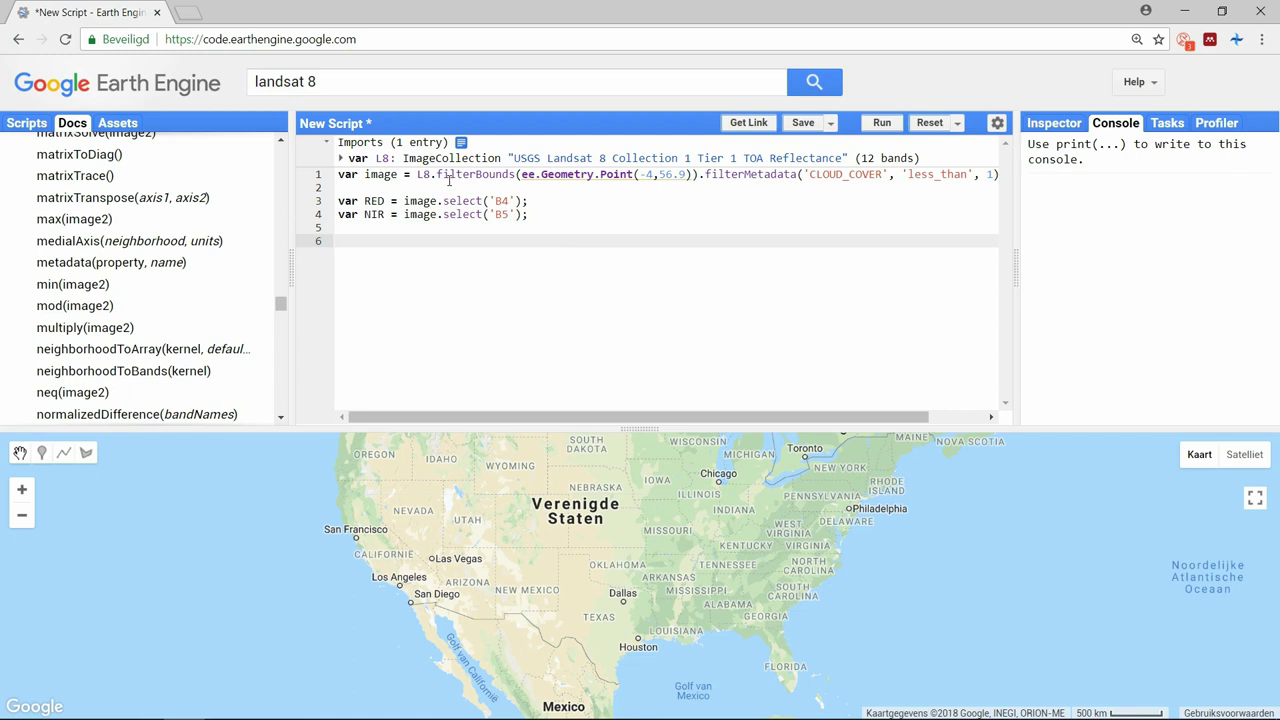
pyautogui.write('var NDVI ')
pyautogui.write('= NIR.')
pyautogui.write('subtract(')
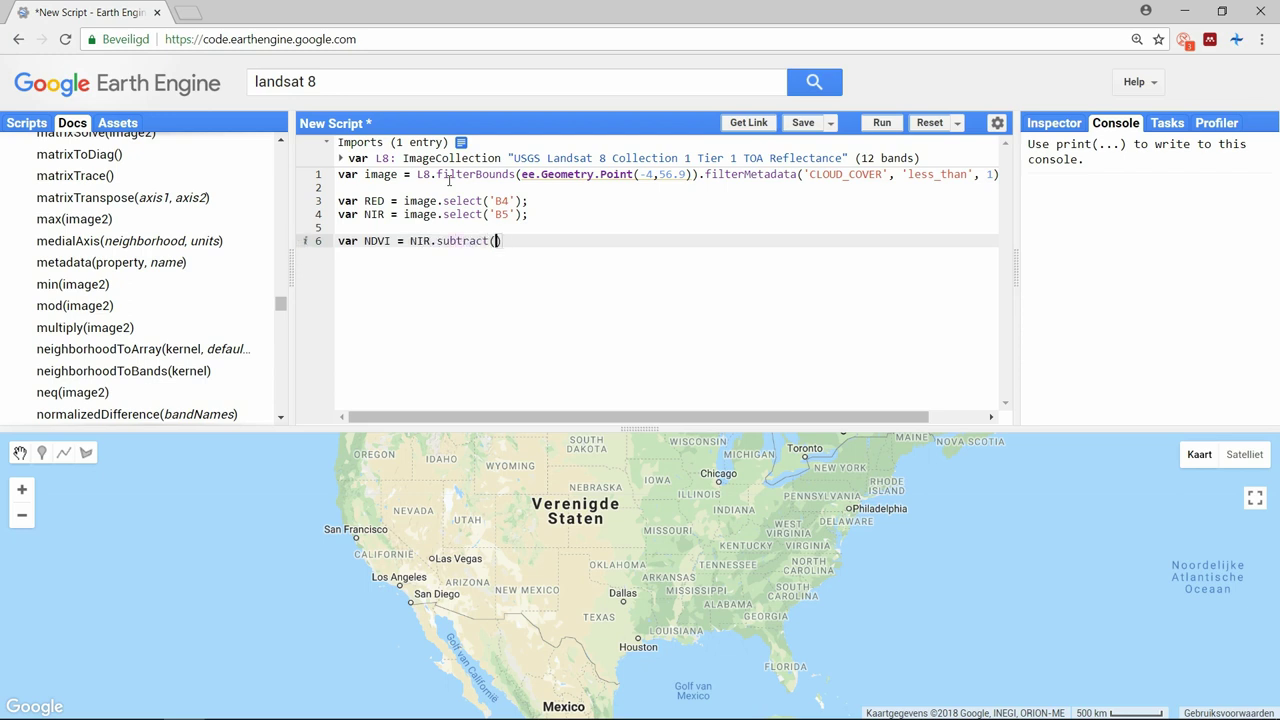
pyautogui.write('RED).divide')
pyautogui.write('(NIR.')
pyautogui.write('add(RE')
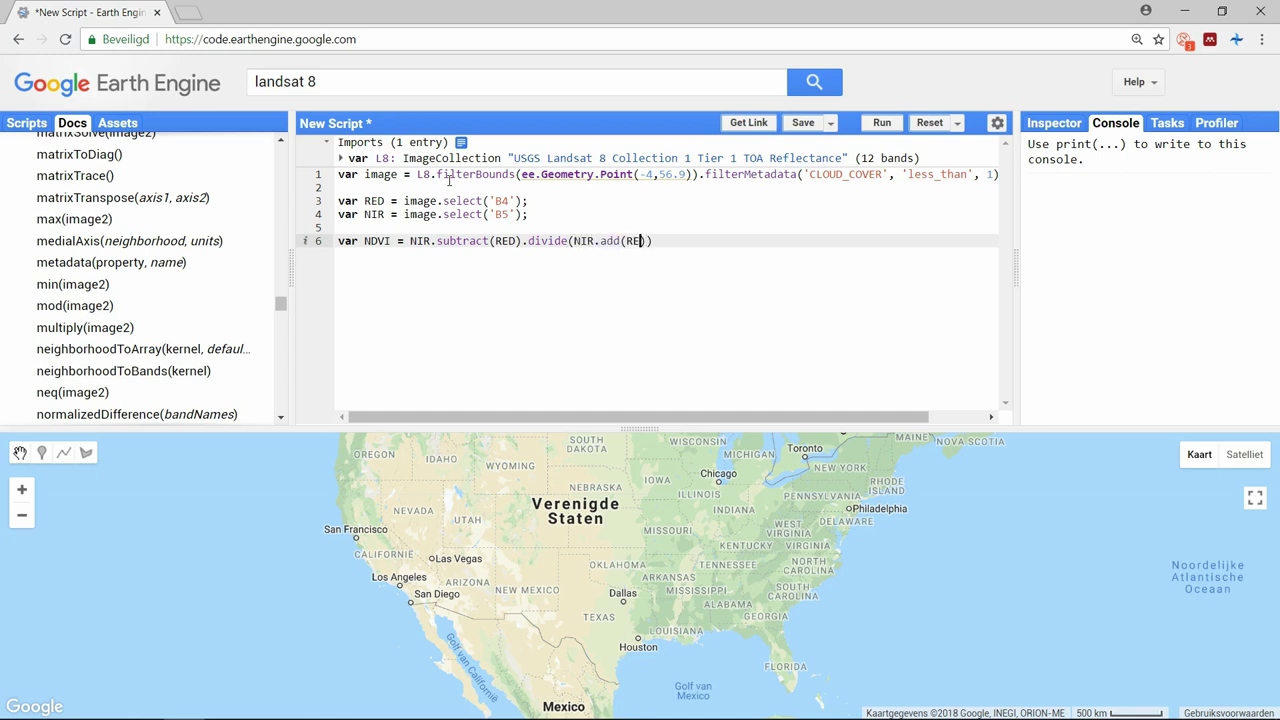
pyautogui.write('D));')
pyautogui.press('Return')
pyautogui.press('Return')
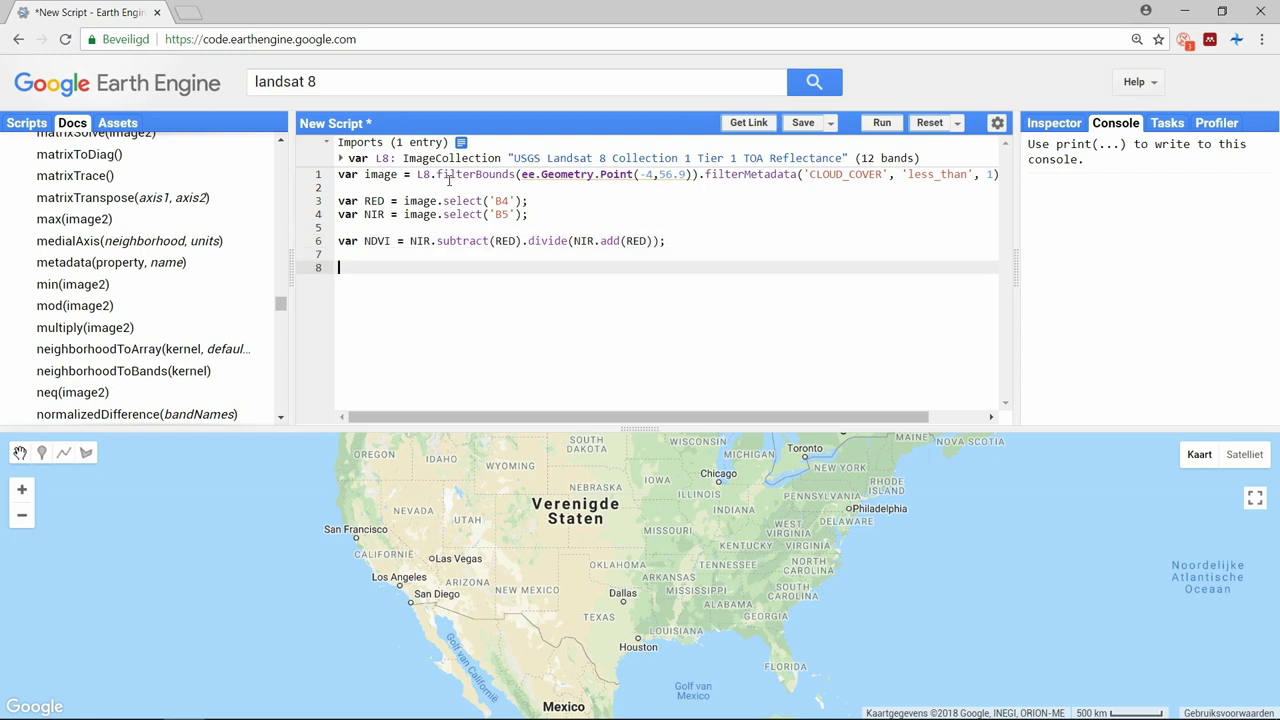
pyautogui.write('Map.addLayer(')
pyautogui.write('NDVI')
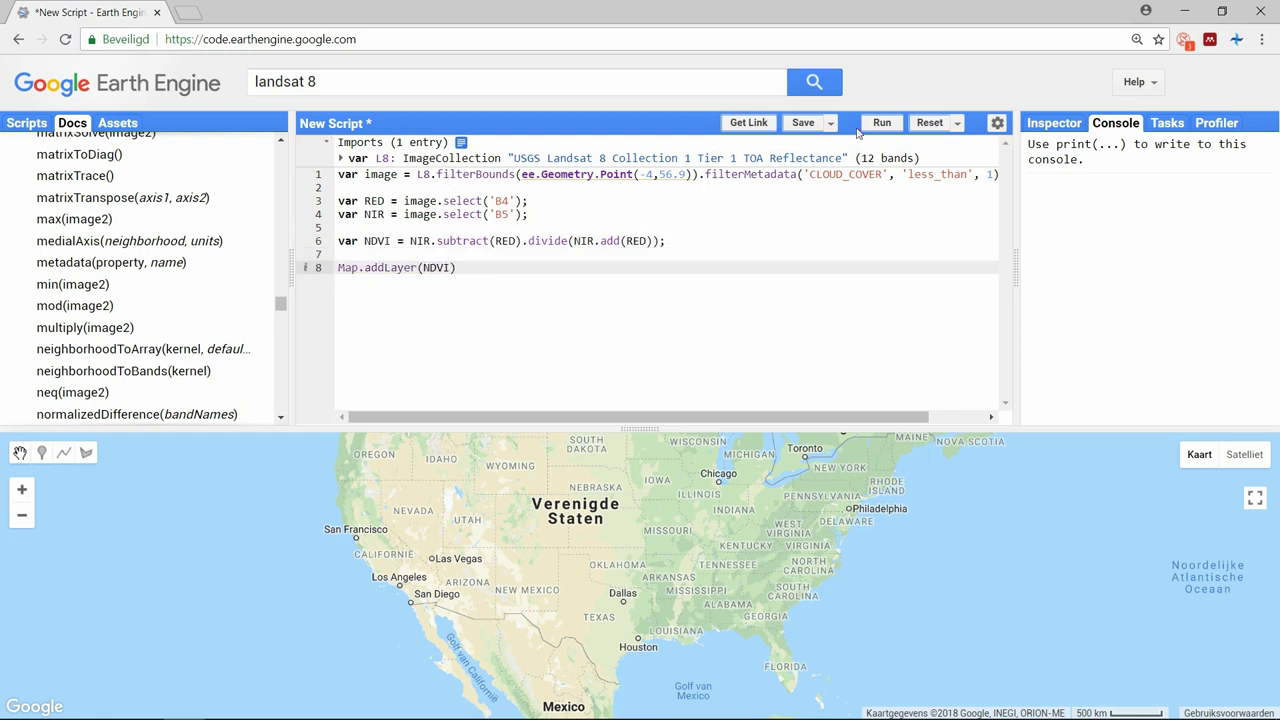
# - Run the script and move the map to the NDVI layer over the UK
pyautogui.click(885, 122)
pyautogui.moveTo(945, 513)
pyautogui.mouseDown()
pyautogui.moveTo(694, 491)
pyautogui.moveTo(640, 540)
pyautogui.mouseUp()
pyautogui.scroll(-2, 694, 491)
pyautogui.scroll(3, 648, 547)
pyautogui.scroll(2, 648, 547)
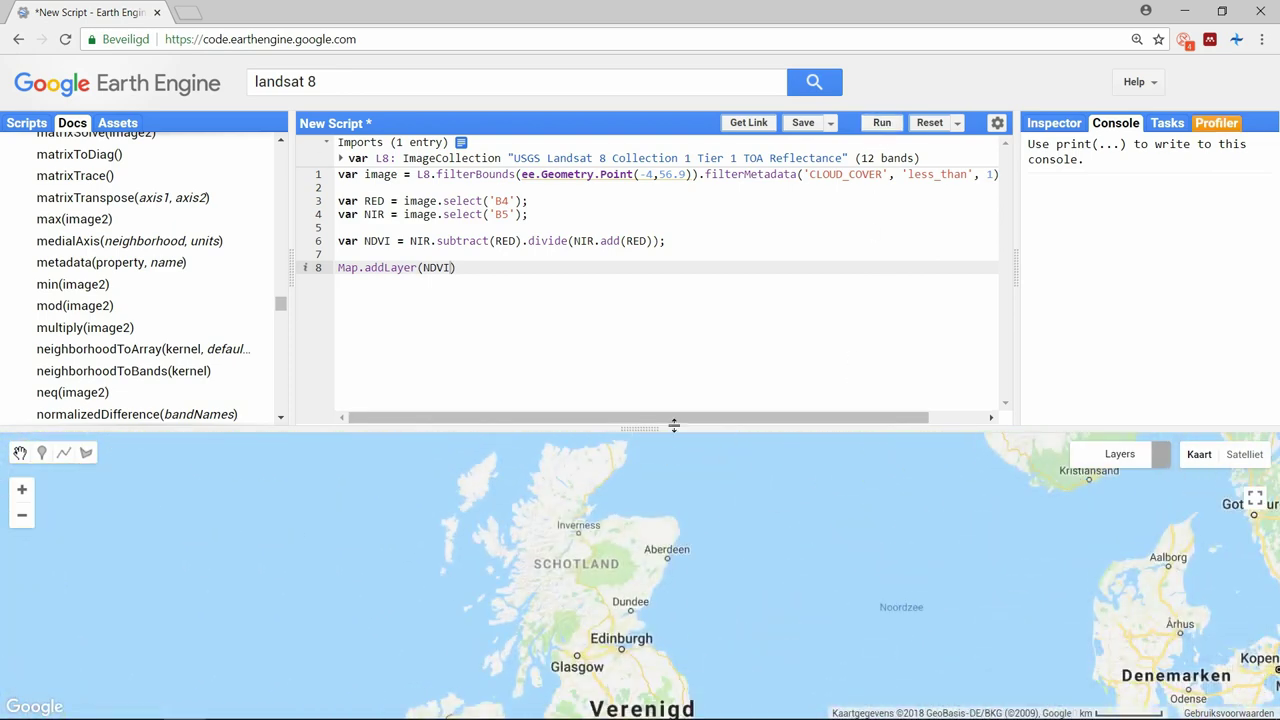
pyautogui.moveTo(640, 430); pyautogui.dragTo(640, 306)
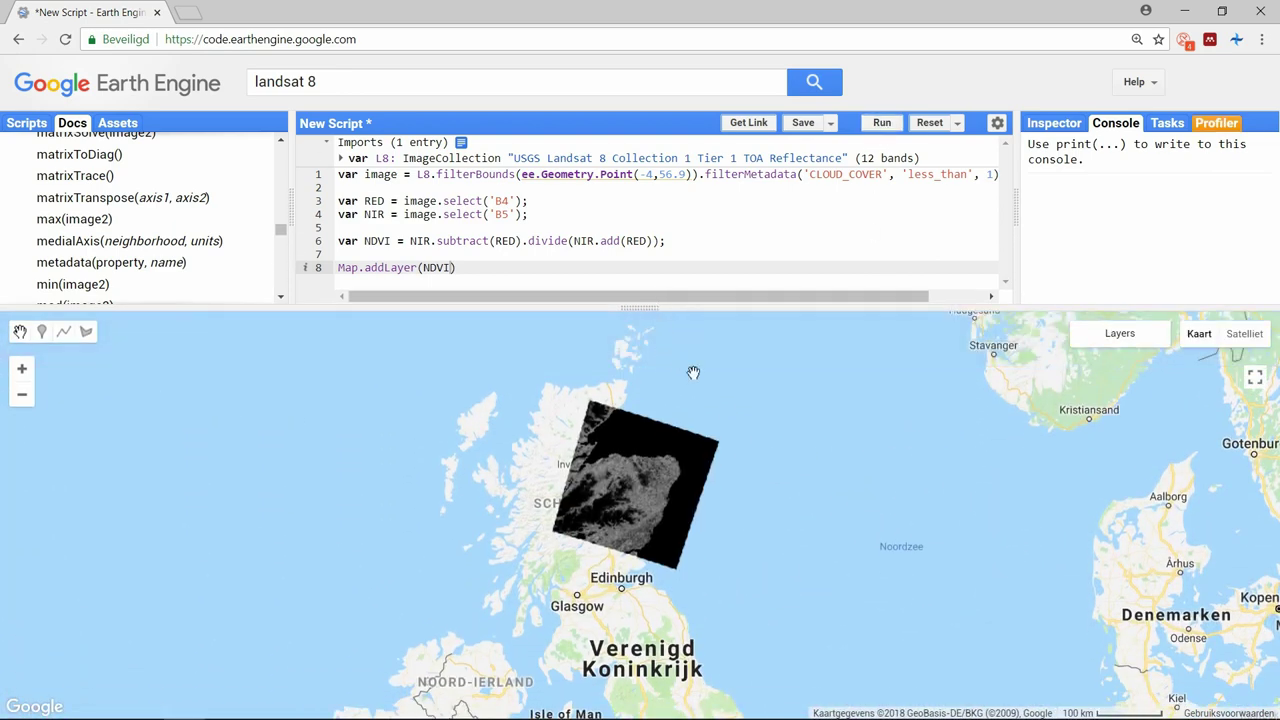
# - Set the Layer 1 range minimum to -1 and start a palette with red
pyautogui.moveTo(1119, 333)
pyautogui.click(1103, 360)
pyautogui.doubleClick(805, 418)
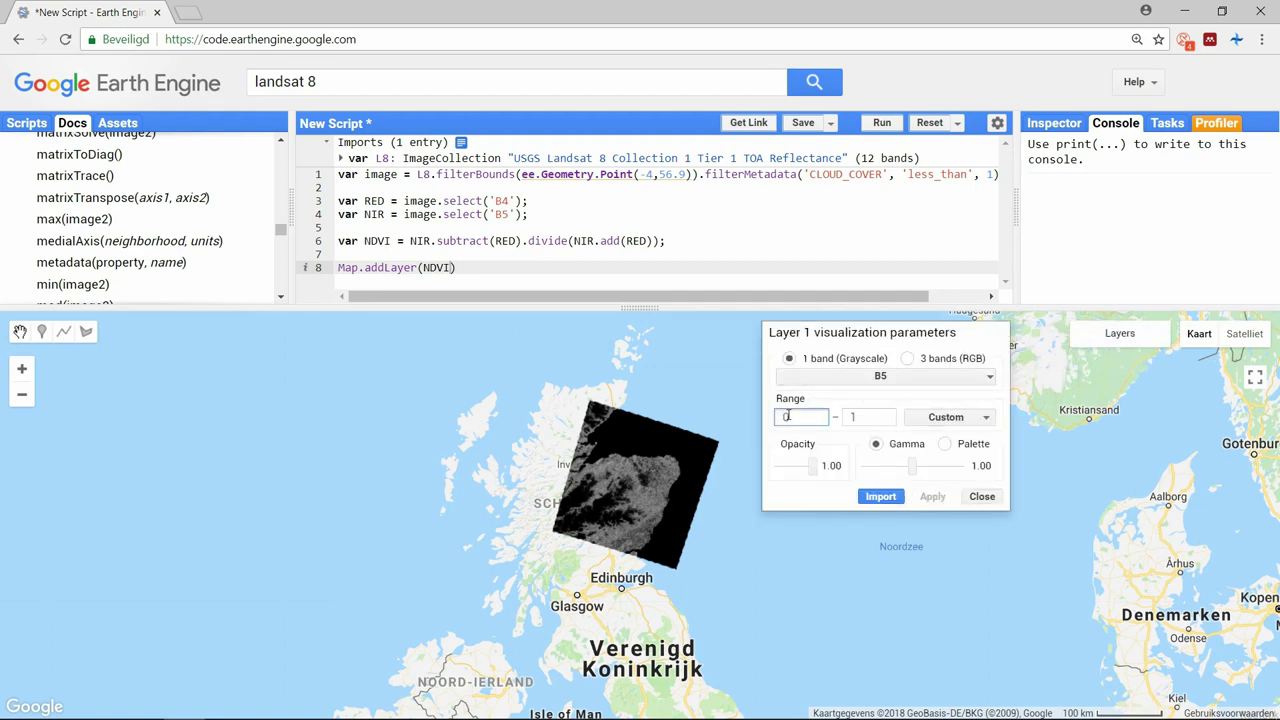
pyautogui.write('-1')
pyautogui.click(945, 443)
pyautogui.click(883, 466)
pyautogui.click(1004, 547)
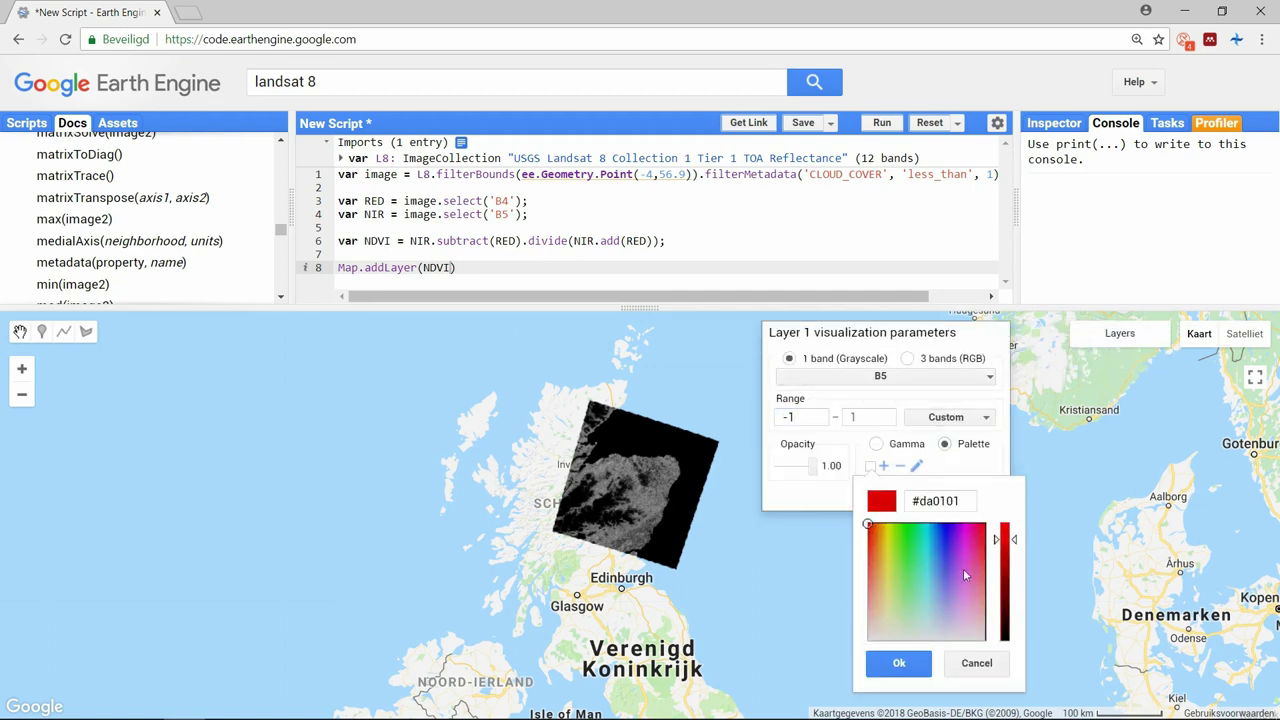
# - Add yellow and green to the palette and apply it to the NDVI layer
pyautogui.click(899, 663)
pyautogui.click(893, 466)
pyautogui.click(893, 523)
pyautogui.click(1014, 537)
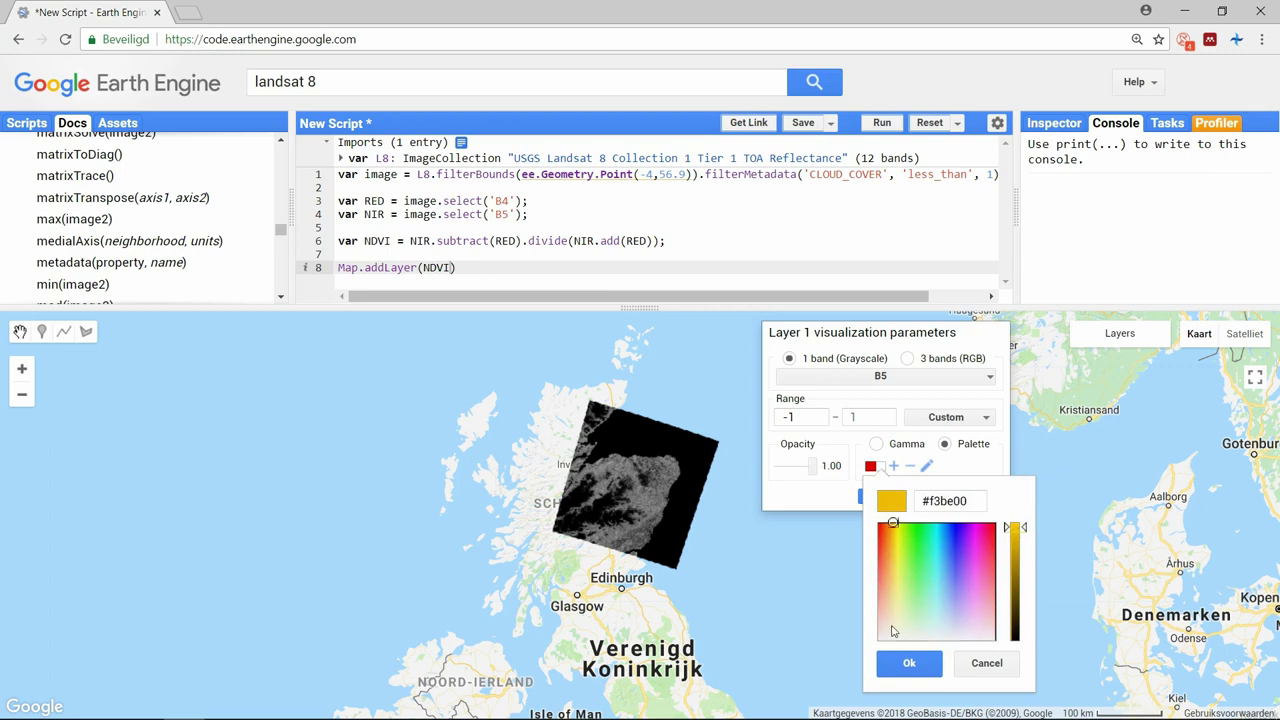
pyautogui.click(909, 663)
pyautogui.click(904, 466)
pyautogui.click(926, 525)
pyautogui.click(1030, 538)
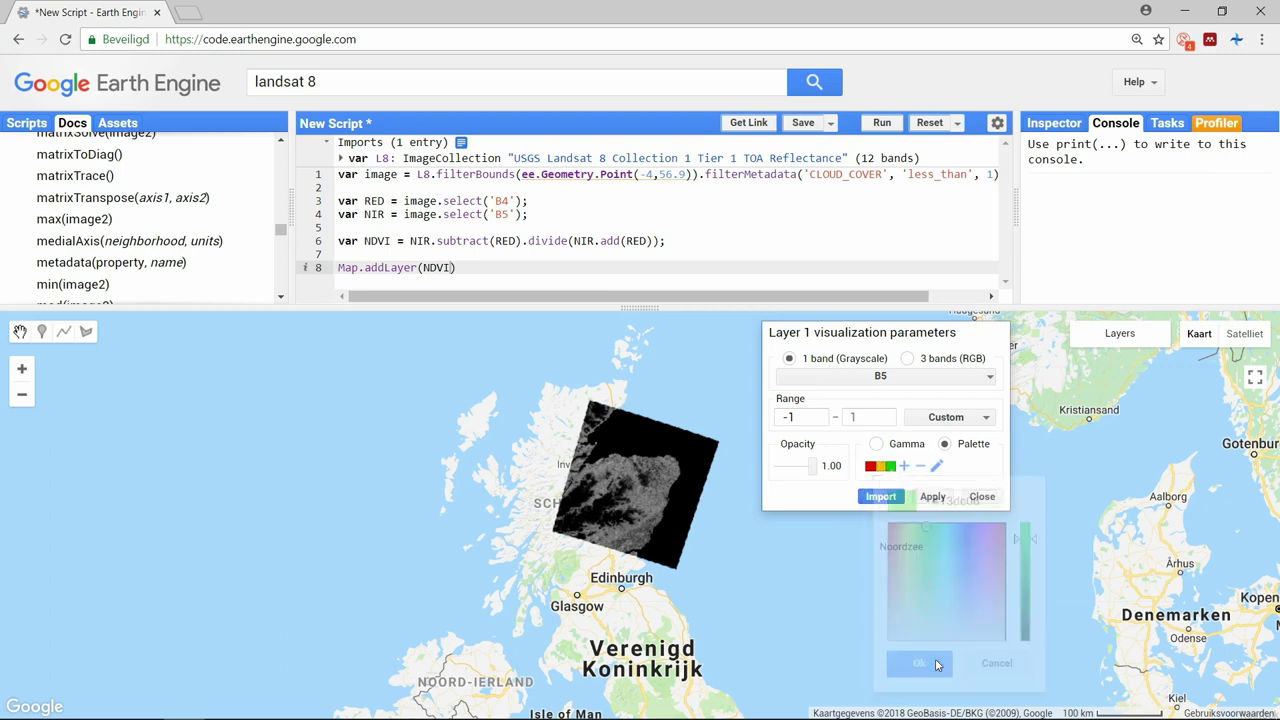
pyautogui.click(932, 496)
# - Save the layer visualization settings as a script import
pyautogui.scroll(1, 650, 486)
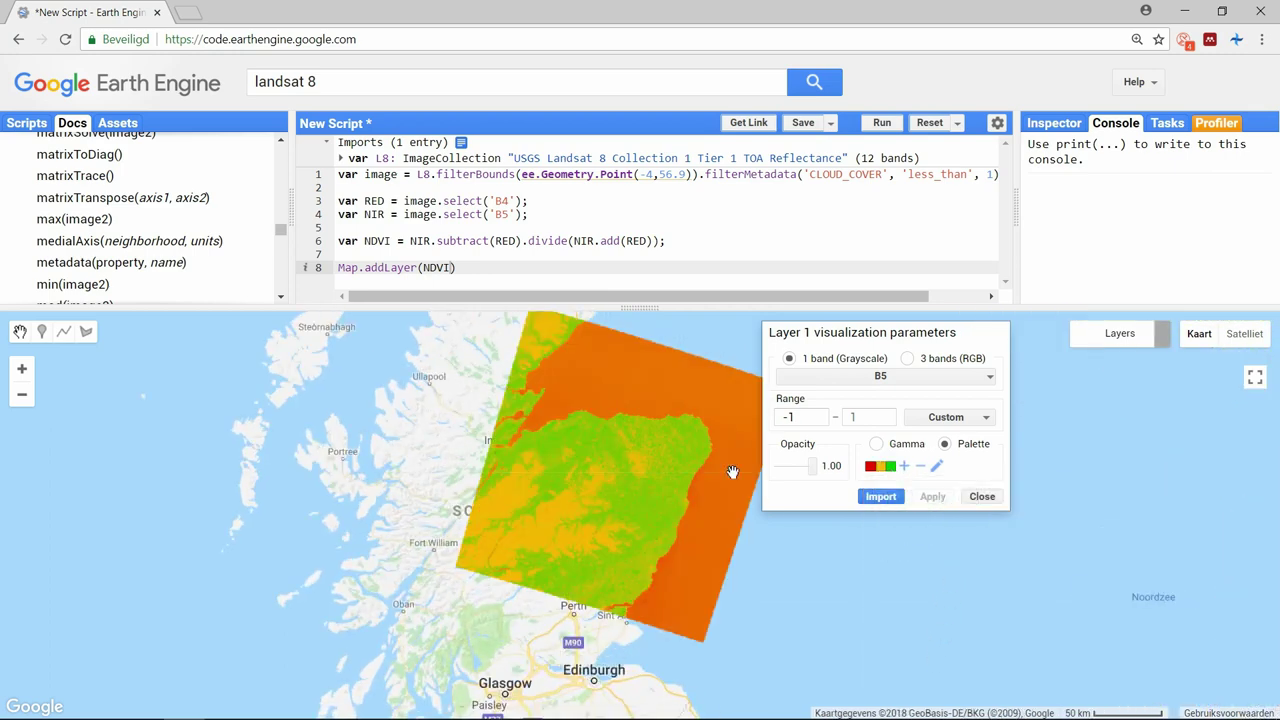
pyautogui.click(880, 496)
pyautogui.click(440, 172)
# - Name the import Params and close the layer display settings
pyautogui.write('Param')
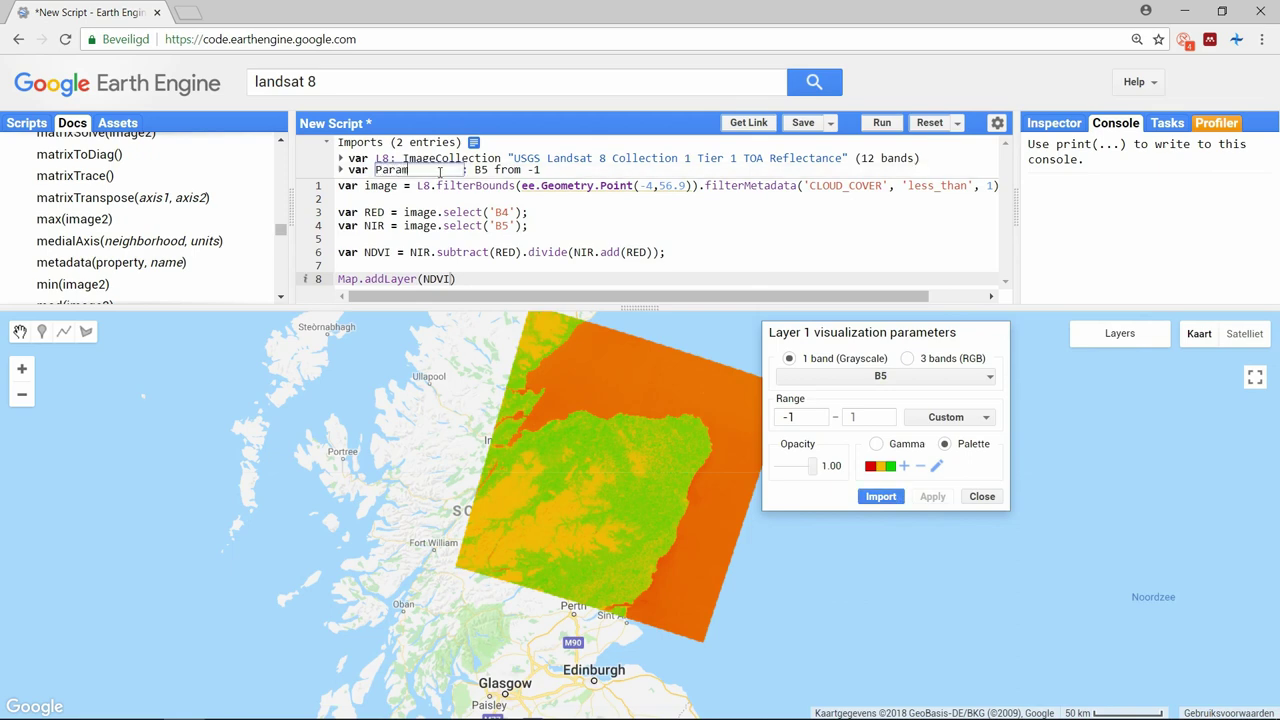
pyautogui.write('s')
pyautogui.click(969, 494)
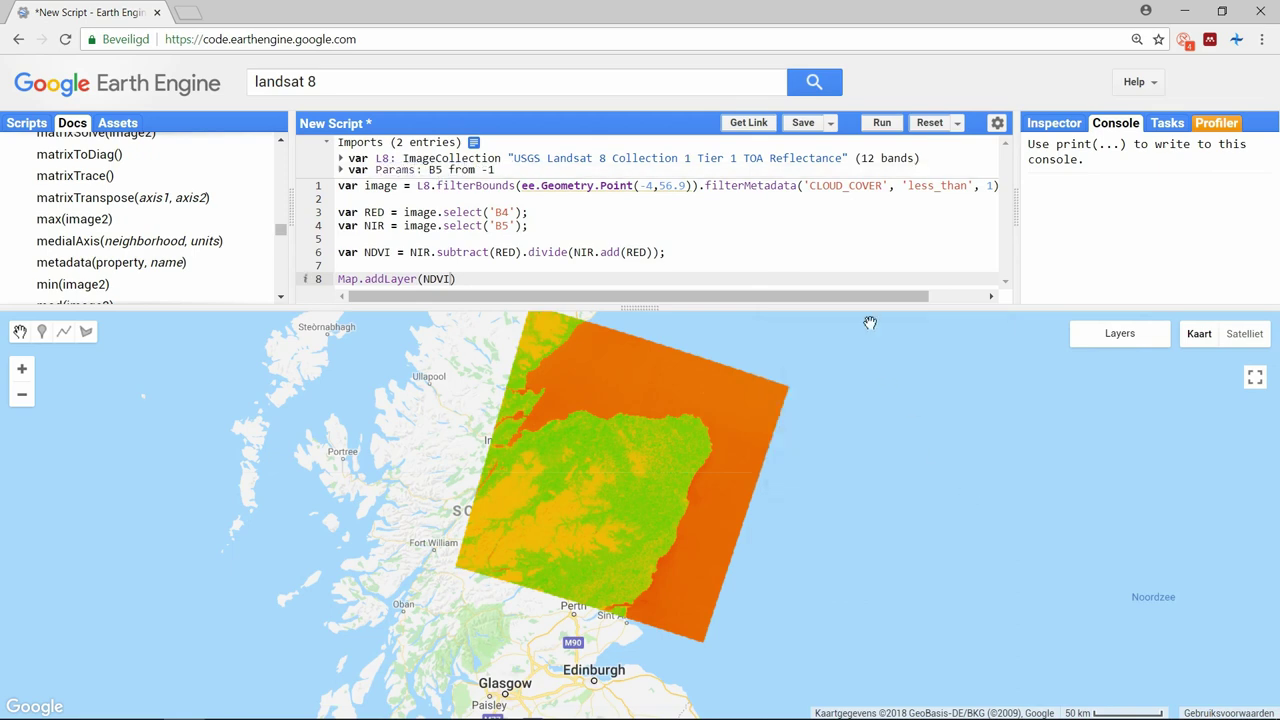
pyautogui.moveTo(868, 308); pyautogui.dragTo(868, 208)
pyautogui.scroll(3, 670, 420)
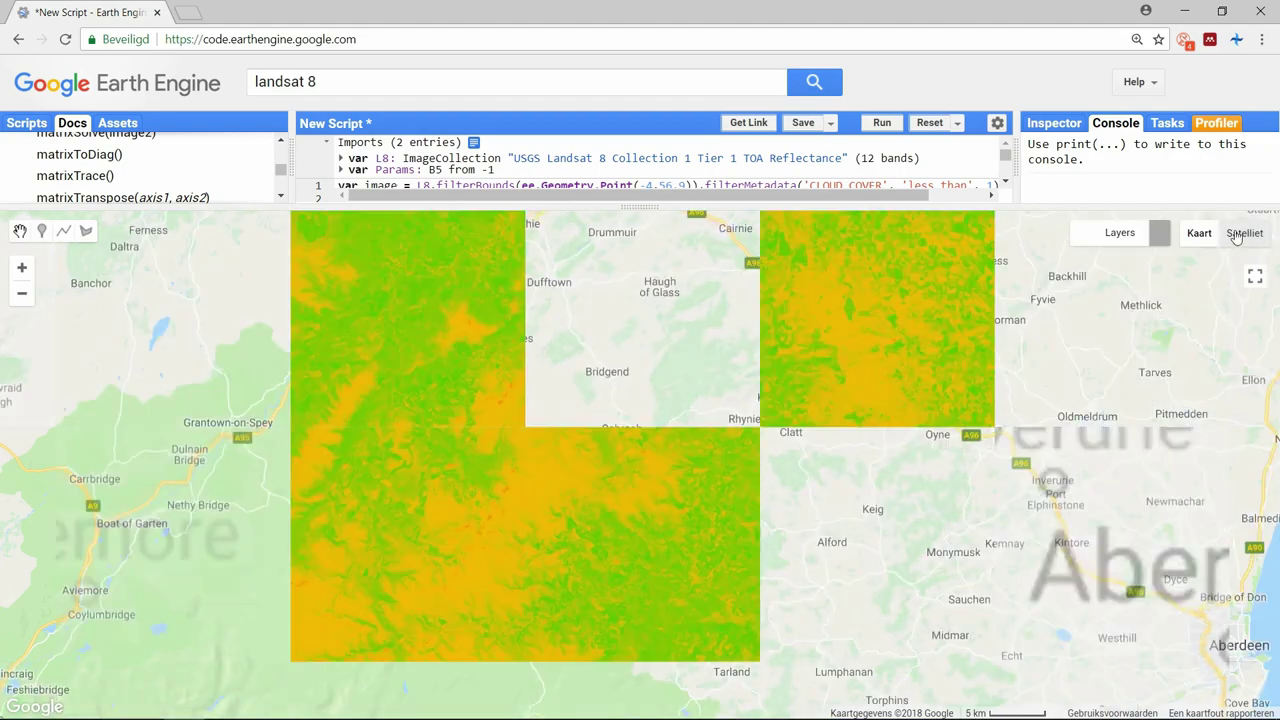
# - Switch the basemap to satellite and toggle the NDVI layer to compare it
pyautogui.click(1244, 233)
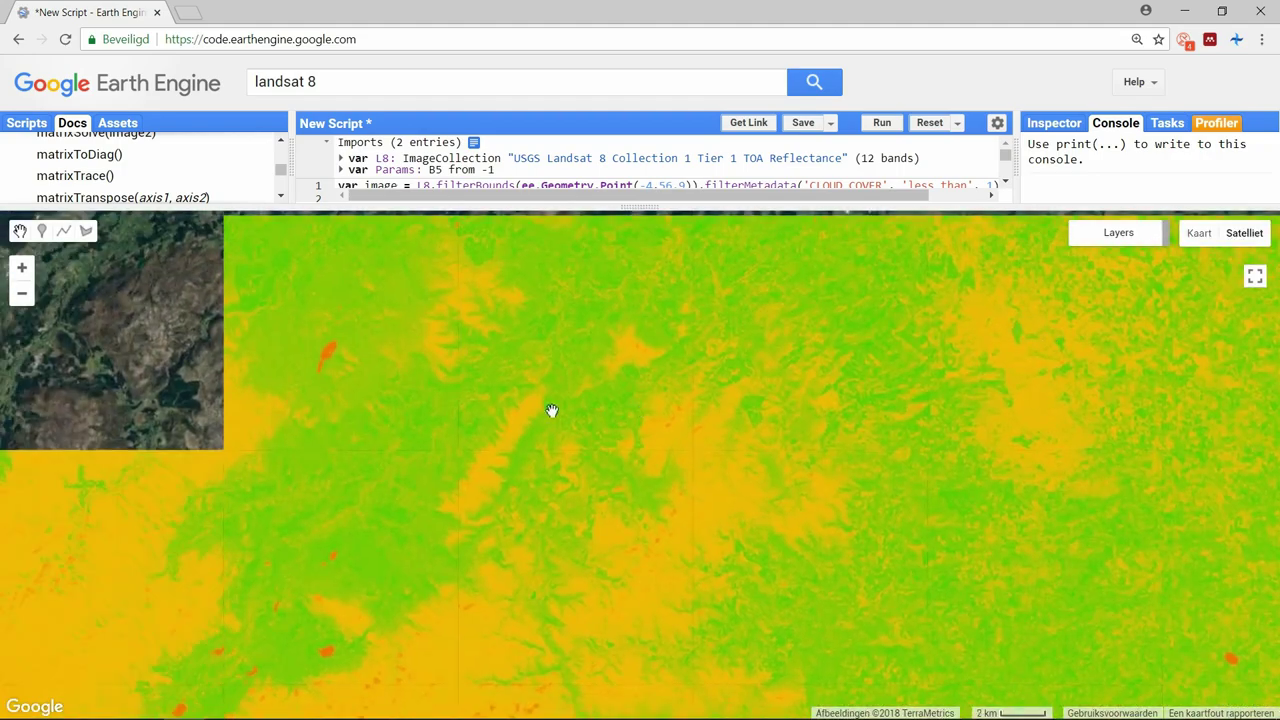
pyautogui.scroll(2, 600, 409)
pyautogui.click(1031, 258)
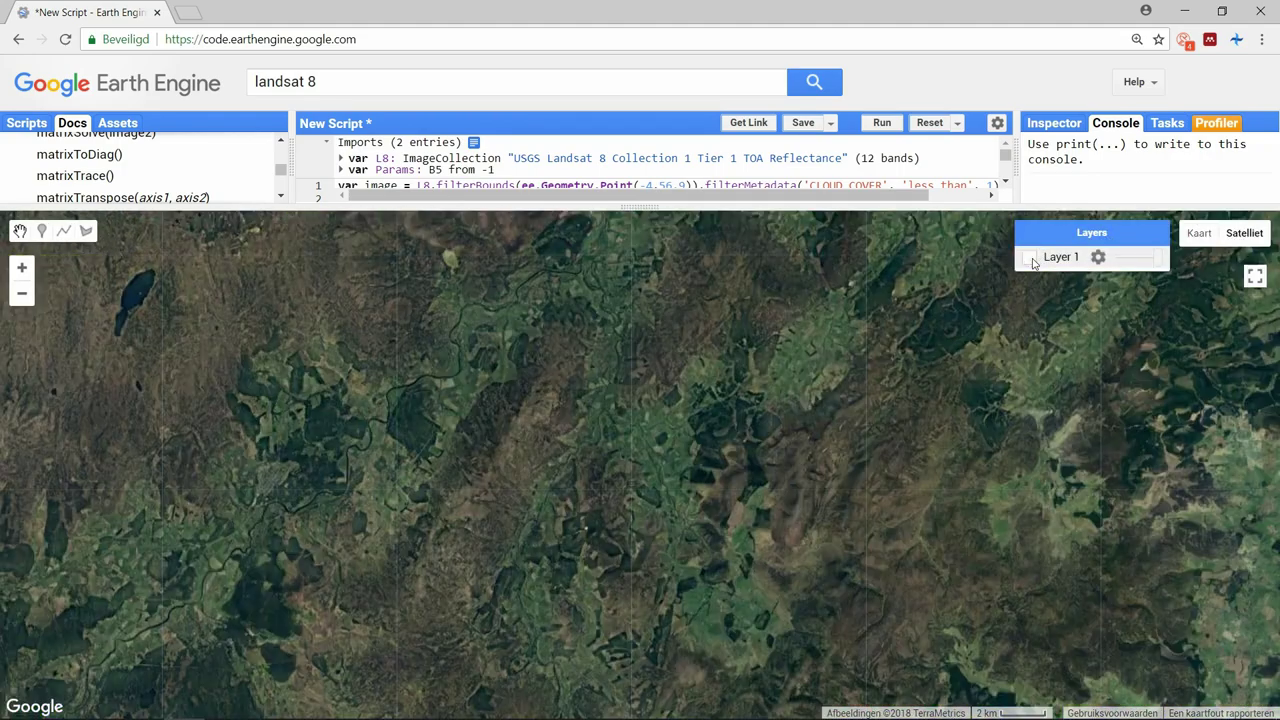
pyautogui.click(1031, 258)
pyautogui.click(1032, 260)
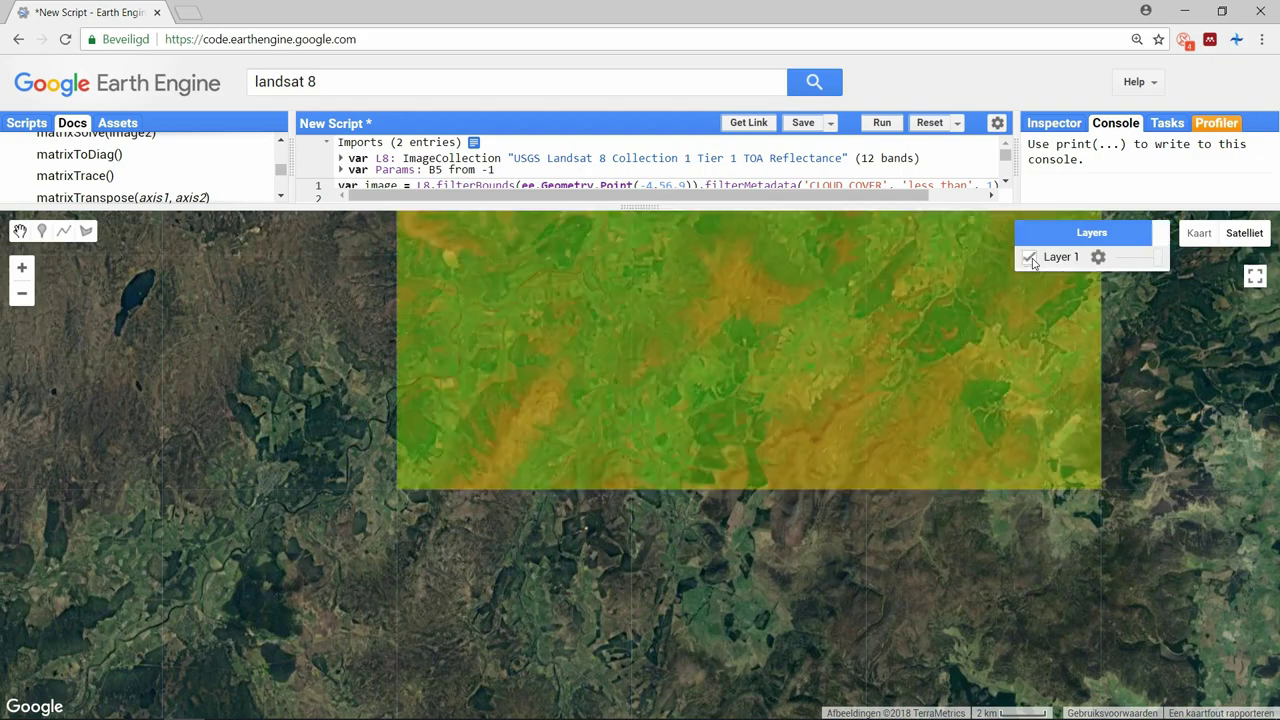
pyautogui.click(1032, 260)
pyautogui.click(1031, 258)
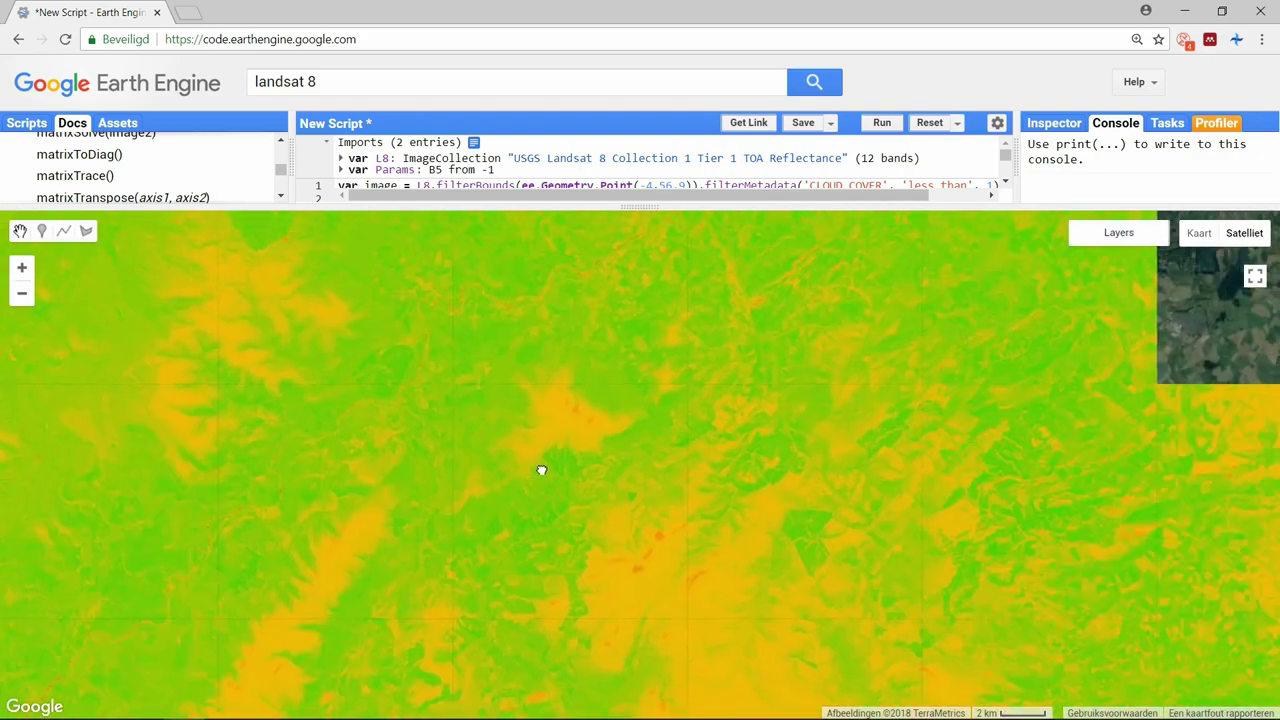
# - Recentre on the NDVI scene, enlarge the editor and select the band-math formula
pyautogui.scroll(-3, 551, 351)
pyautogui.moveTo(554, 356); pyautogui.dragTo(628, 371)
pyautogui.moveTo(642, 207); pyautogui.dragTo(636, 405)
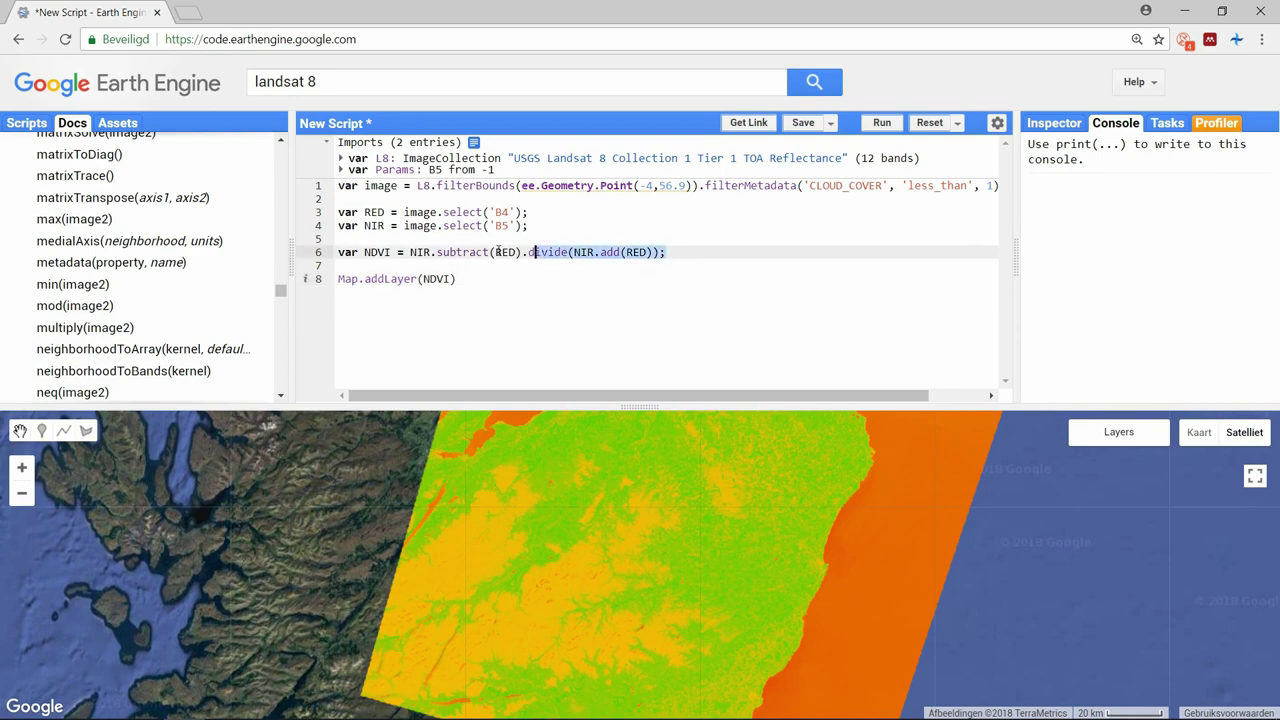
pyautogui.moveTo(665, 252); pyautogui.dragTo(410, 252)
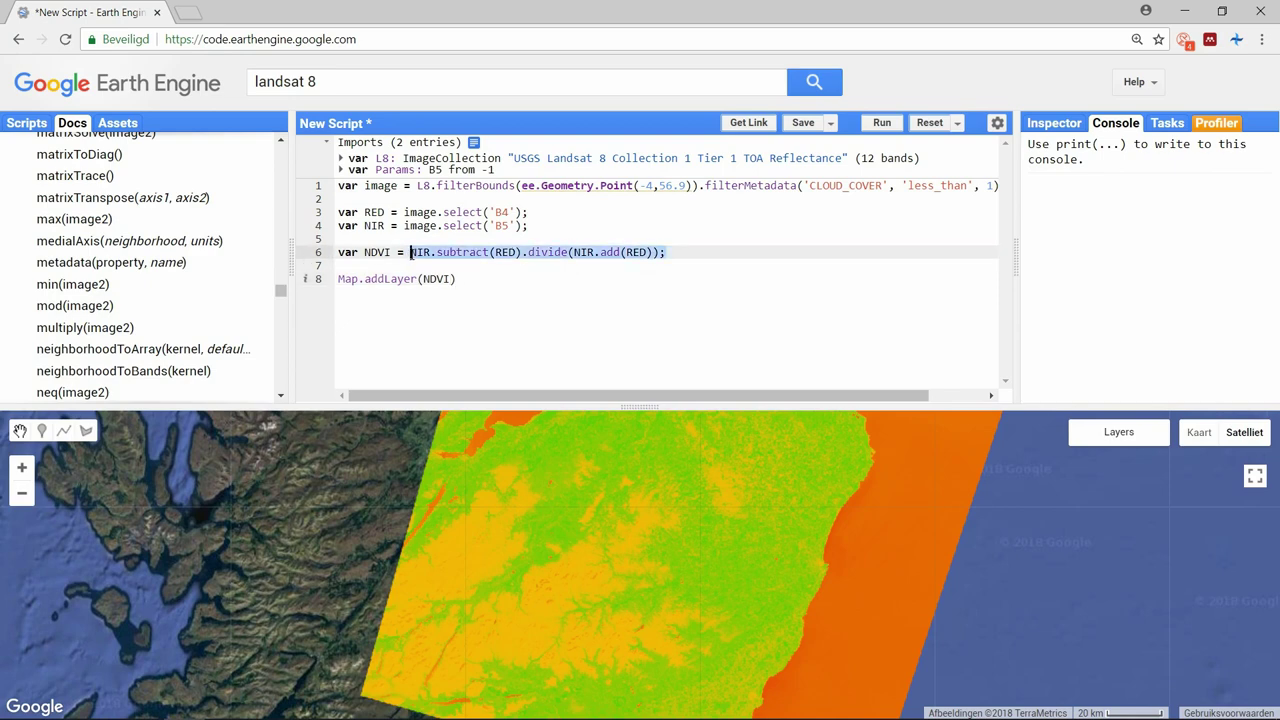
# - Replace the formula with image.expression('(NIR-RED)/(NIR+RED)', ...)
pyautogui.write('image.expression')
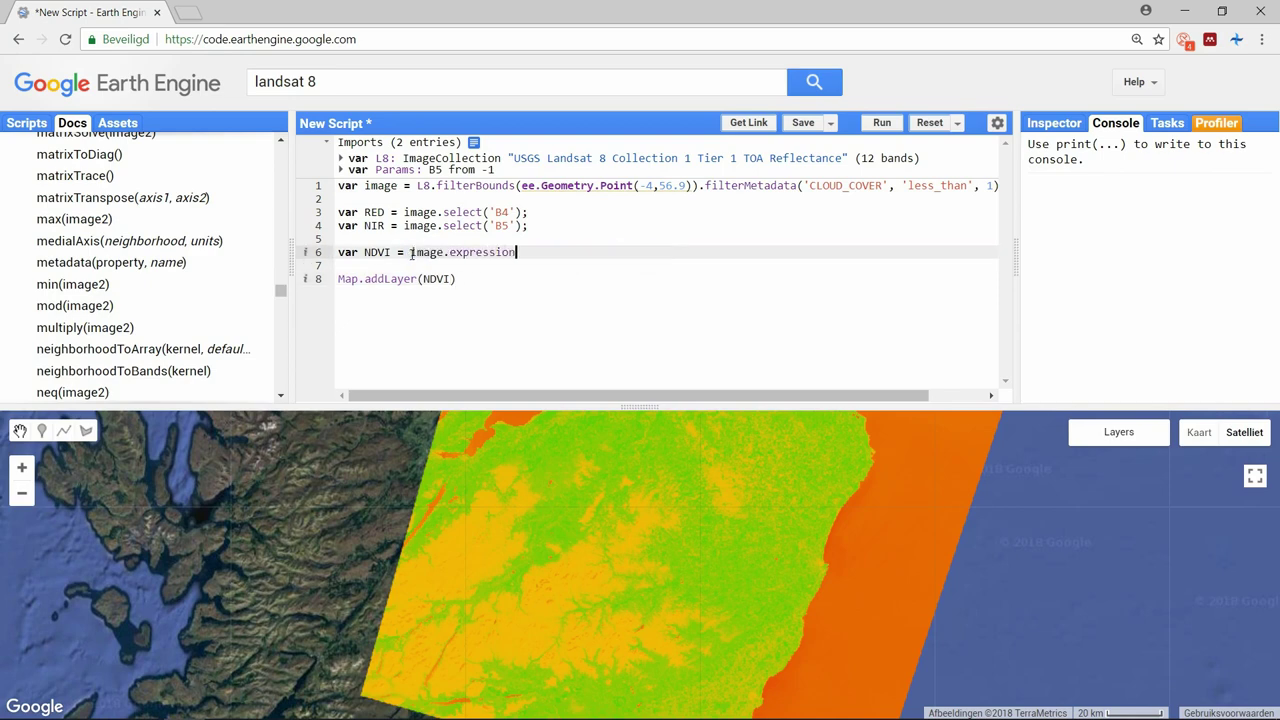
pyautogui.write('(')
pyautogui.press('Return')
pyautogui.write("'N")
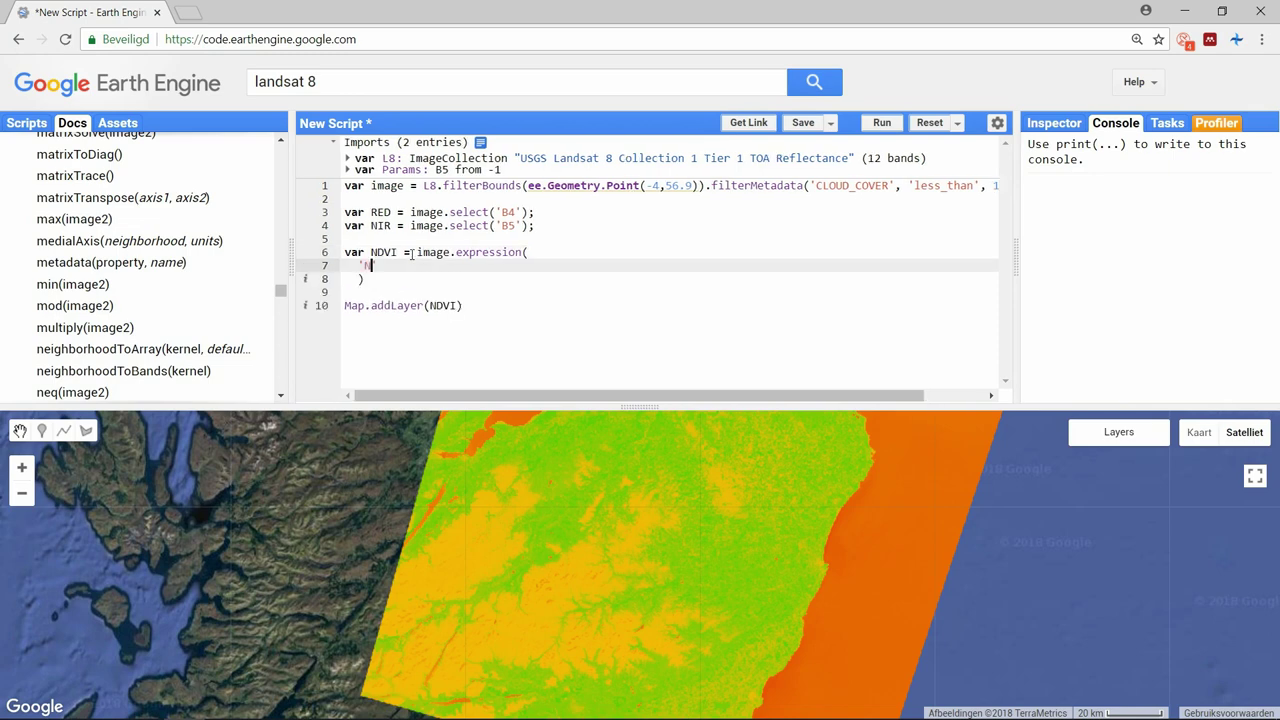
pyautogui.write('IR-RED')
pyautogui.write("'")
pyautogui.press('Left')
pyautogui.press('Left')
pyautogui.press('Left')
pyautogui.press('Left')
pyautogui.press('Left')
pyautogui.write('(')
pyautogui.press('Right')
pyautogui.press('Right')
pyautogui.press('Right')
pyautogui.press('Right')
pyautogui.write('/(')
pyautogui.write('NIR+RED')
pyautogui.write(")'")
pyautogui.write(',')
pyautogui.press('Return')
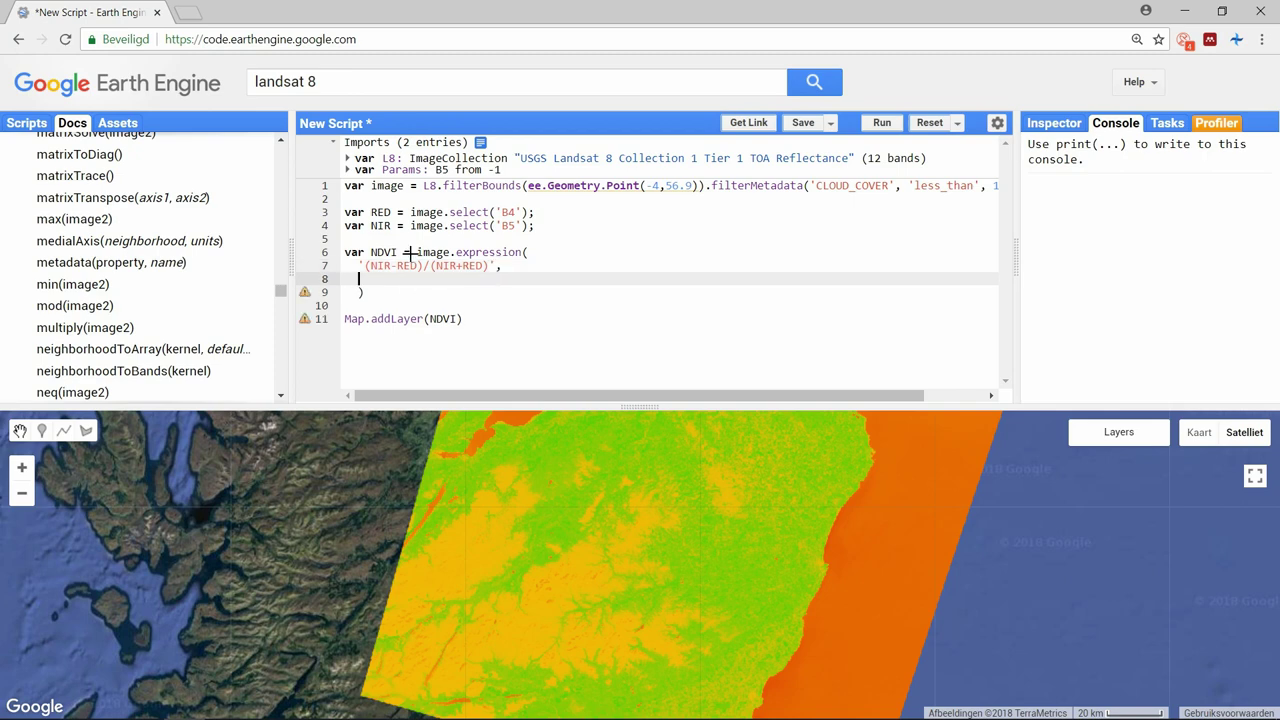
# - Add the {'NIR': NIR, 'RED': RED} band dictionary and close the expression call
pyautogui.write('{')
pyautogui.press('Return')
pyautogui.write("'NIR")
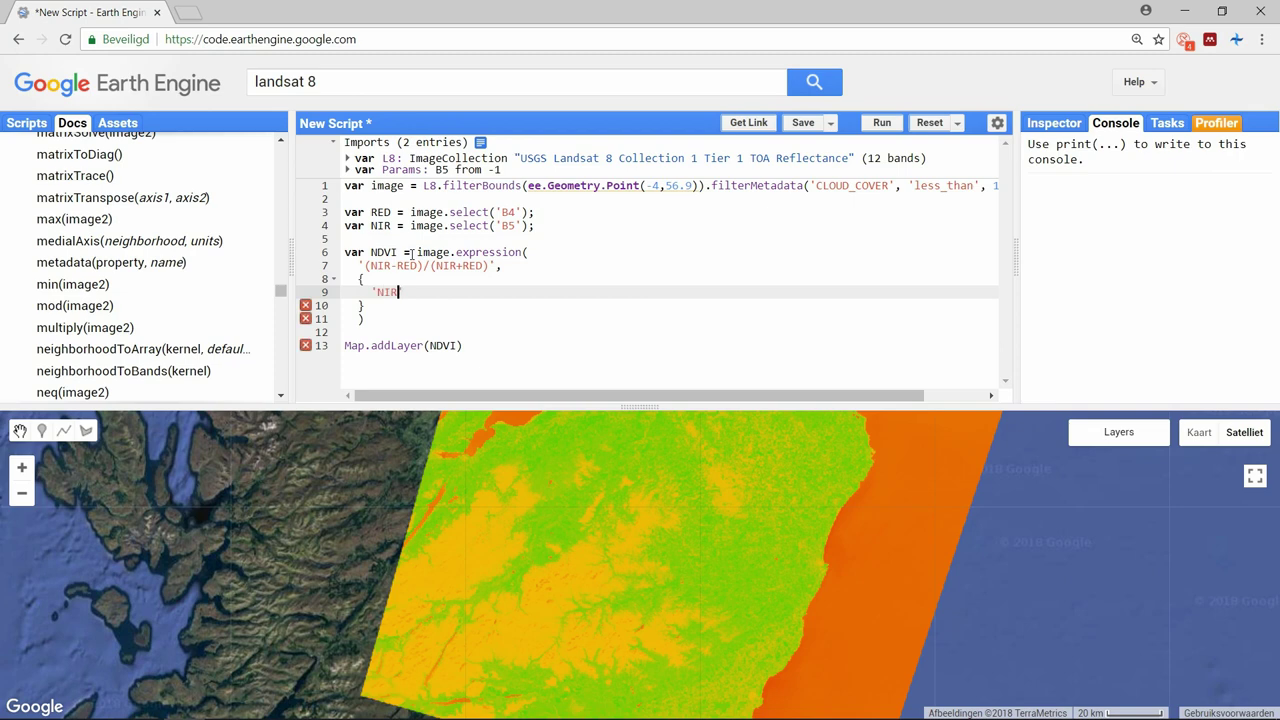
pyautogui.write("': NIR,")
pyautogui.press('Return')
pyautogui.write("'RED': ")
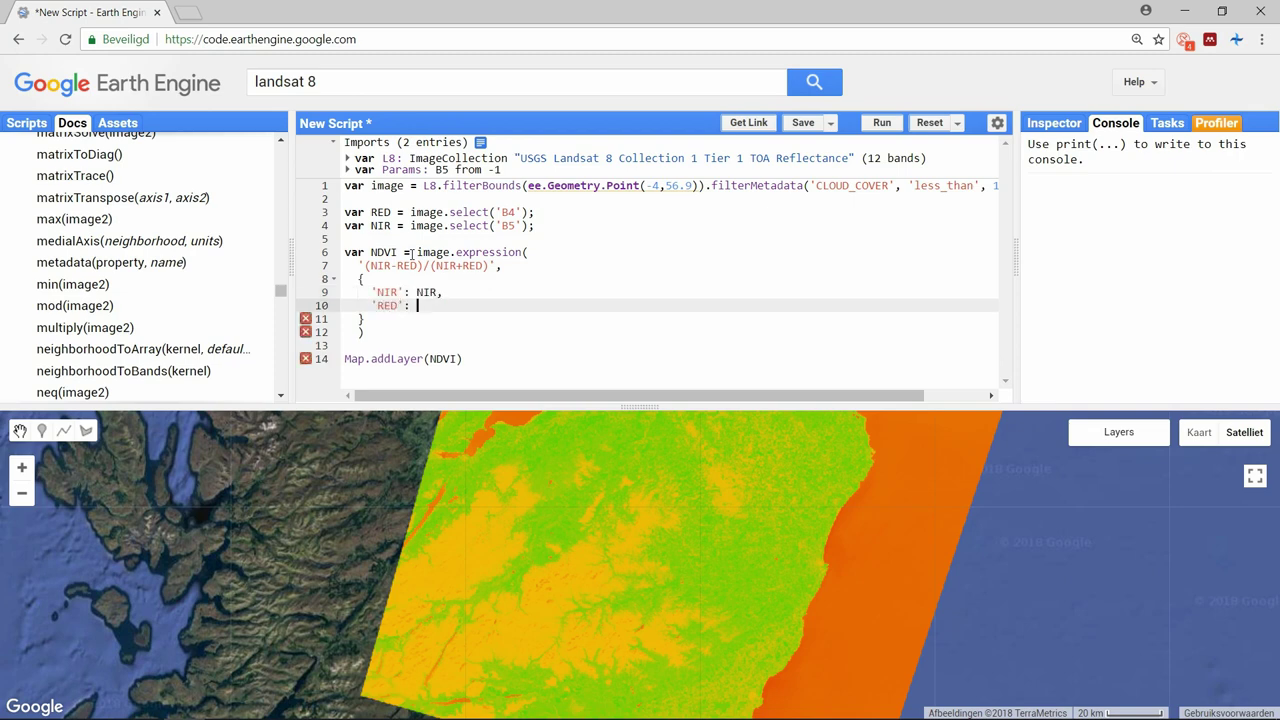
pyautogui.write('RED')
pyautogui.click(405, 320)
pyautogui.press('Delete')
pyautogui.press('Delete')
pyautogui.press('Delete')
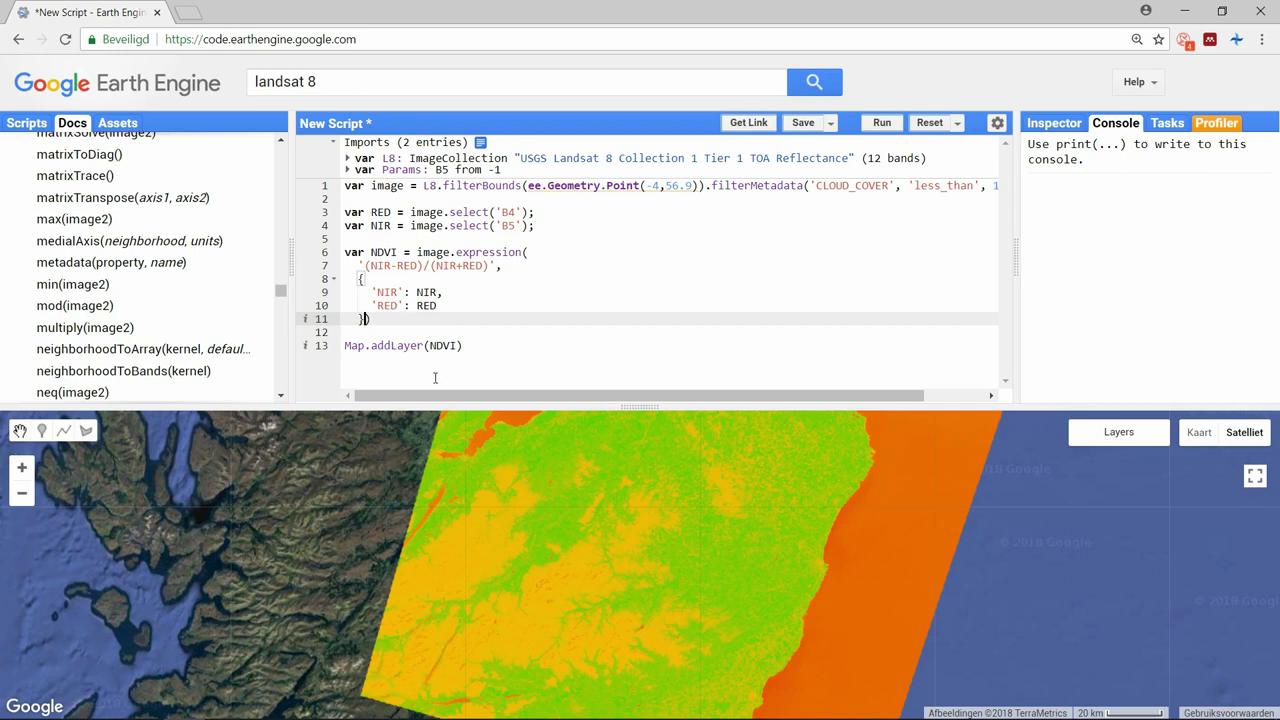
# - Change the addLayer call to Map.addLayer(NDVI, Params, 'NDVI')
pyautogui.moveTo(470, 408); pyautogui.dragTo(490, 377)
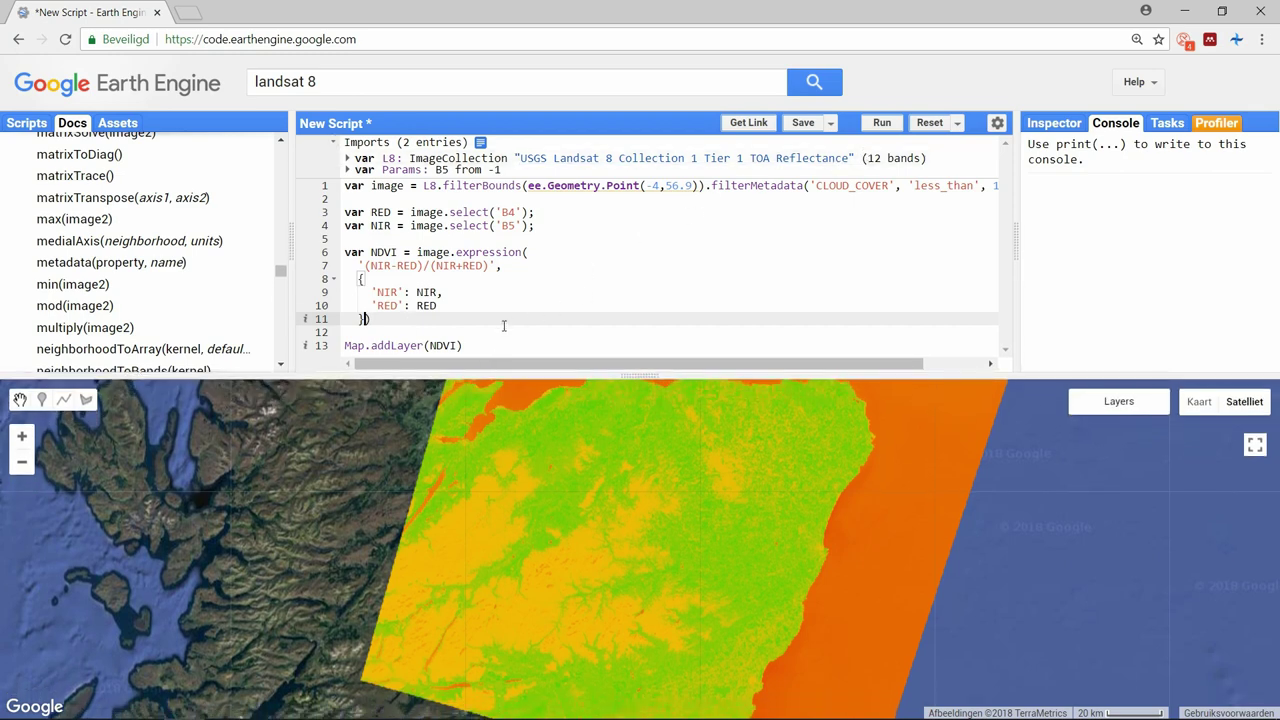
pyautogui.click(459, 345)
pyautogui.write(', P')
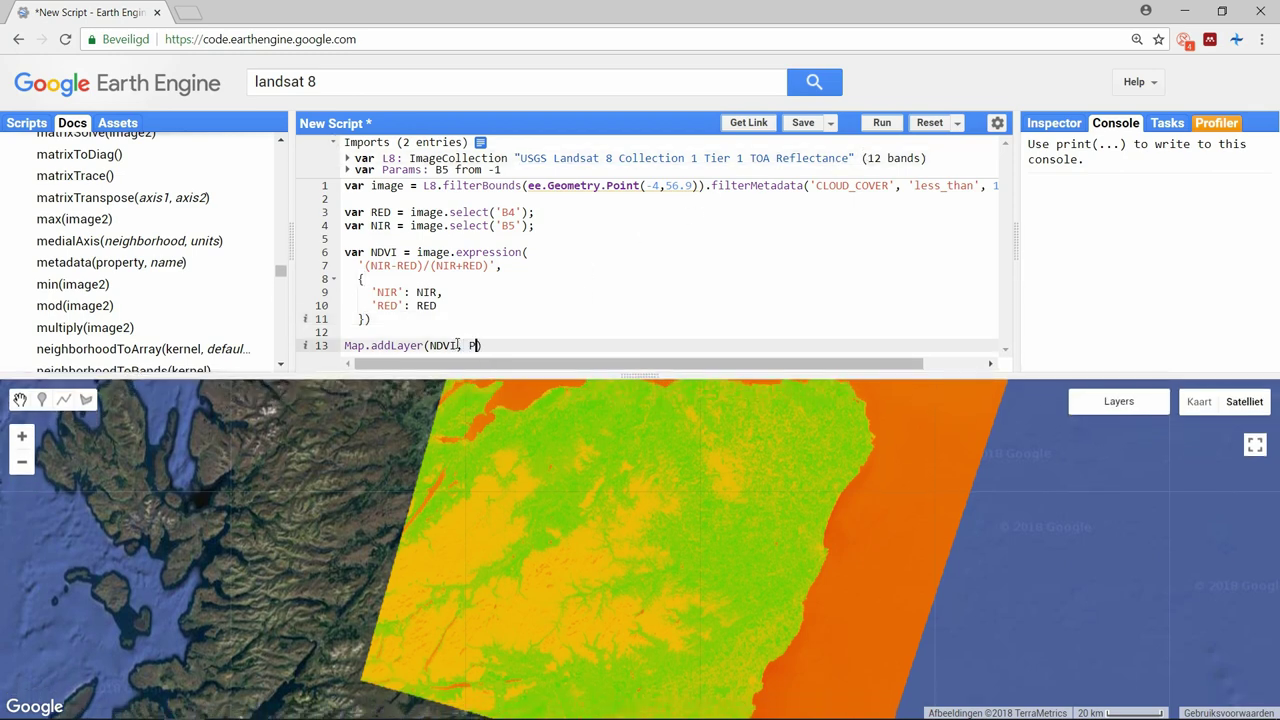
pyautogui.write("arams, 'N")
pyautogui.write('DVI')
# - Run the script and enlarge the map to inspect the expression-based NDVI layer
pyautogui.click(875, 125)
pyautogui.moveTo(887, 371); pyautogui.dragTo(900, 238)
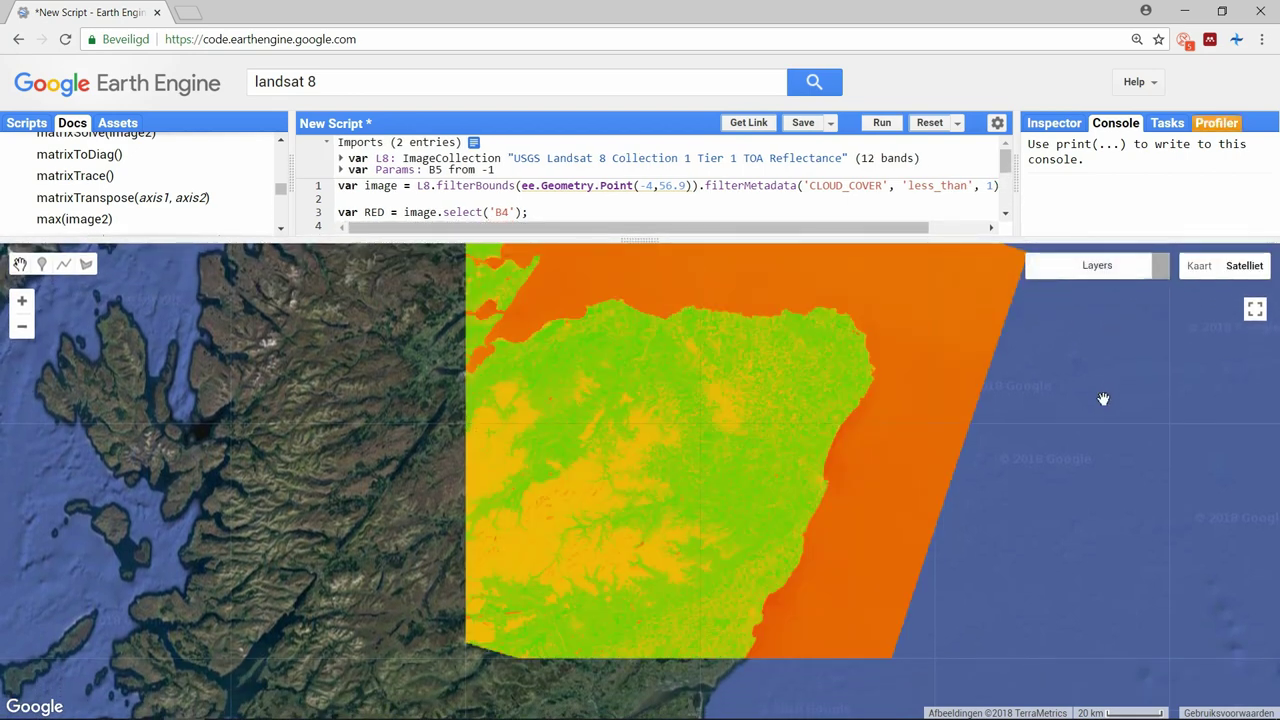
pyautogui.moveTo(1103, 397); pyautogui.dragTo(1123, 408)
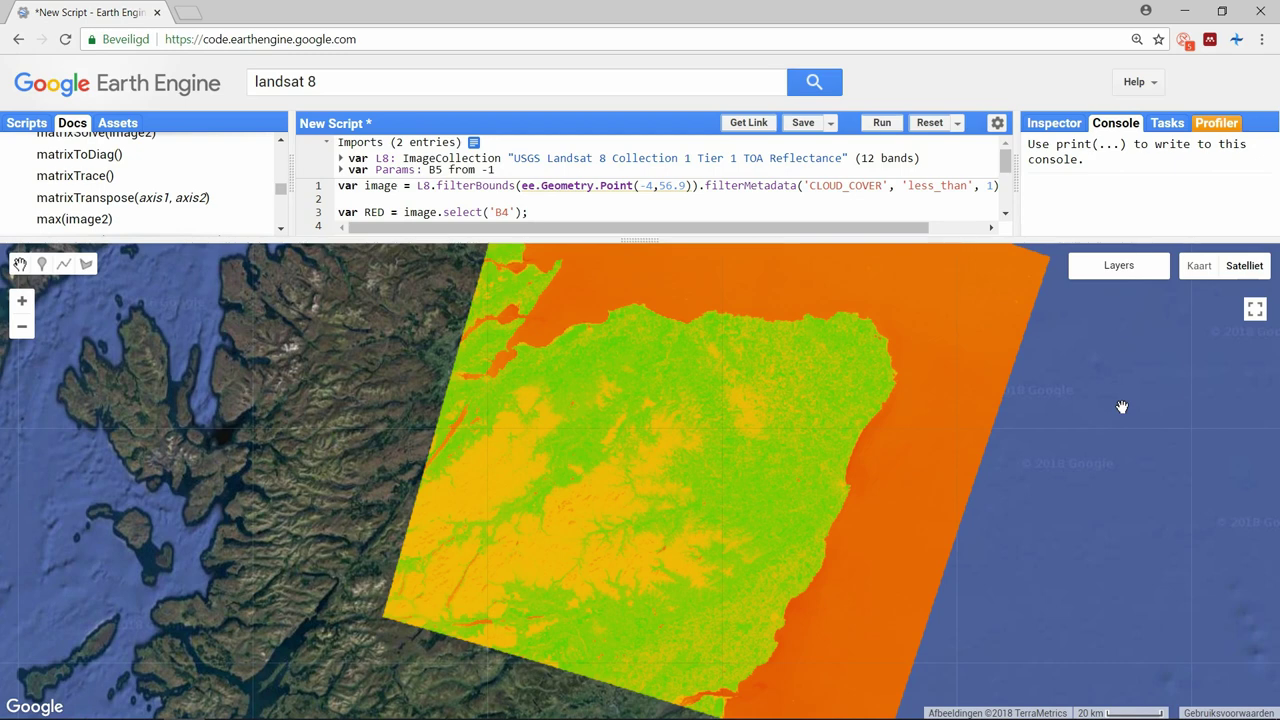
pyautogui.moveTo(972, 241); pyautogui.dragTo(995, 410)
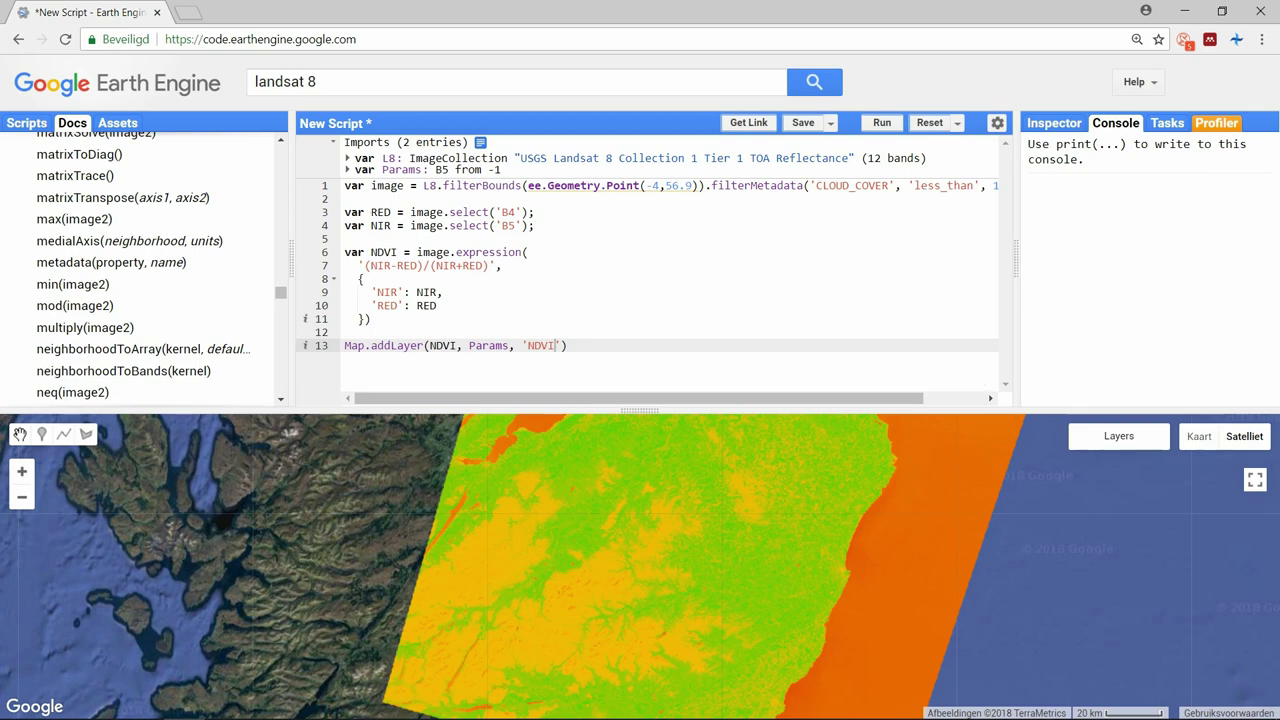
# - Comment out the Map.addLayer line with //
pyautogui.moveTo(420, 266); pyautogui.dragTo(372, 266)
pyautogui.click(372, 265)
pyautogui.write('b()')
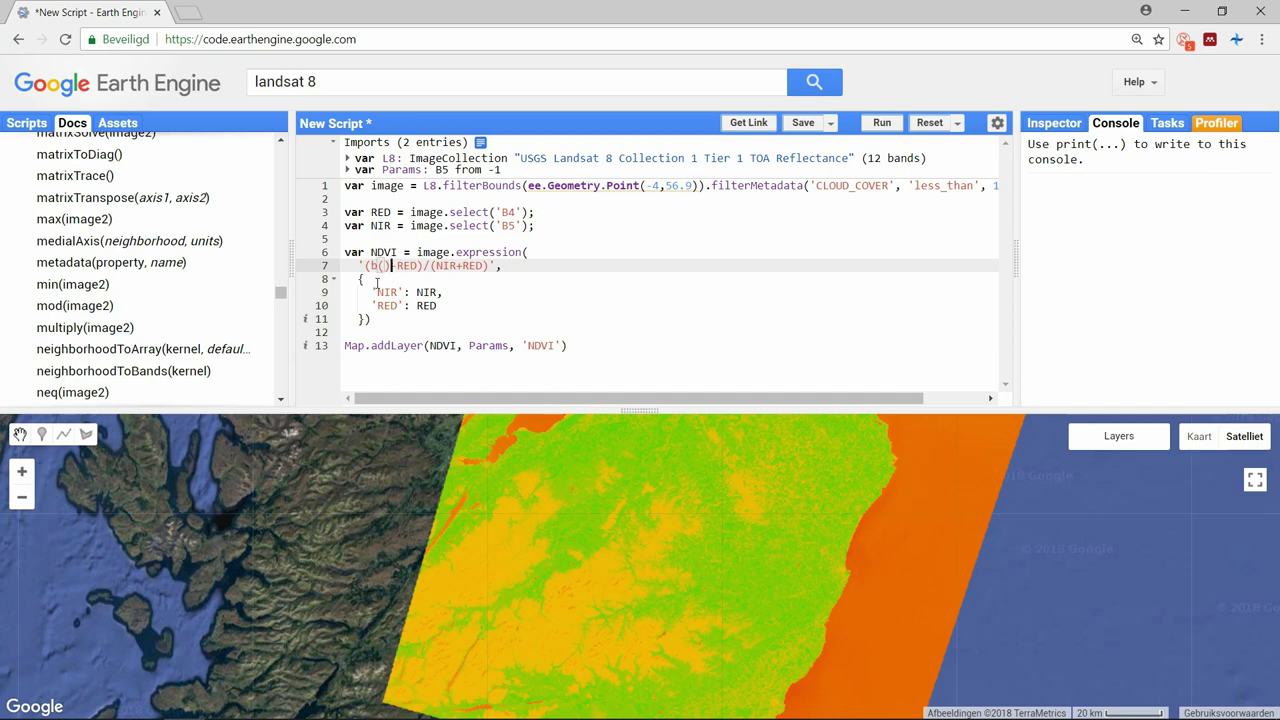
pyautogui.click(344, 343)
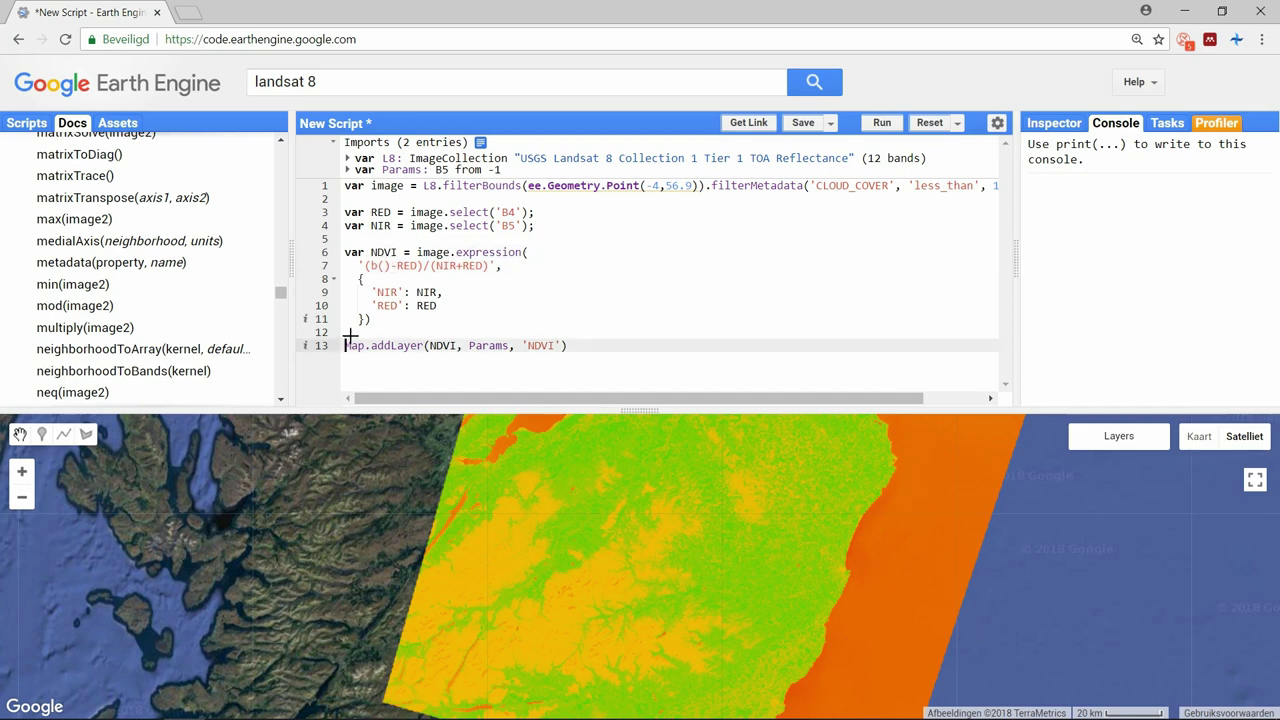
pyautogui.write('//')
# - Add print(image.bandNames()); above the NDVI line, run, and expand the band list
pyautogui.click(367, 243)
pyautogui.press('Return')
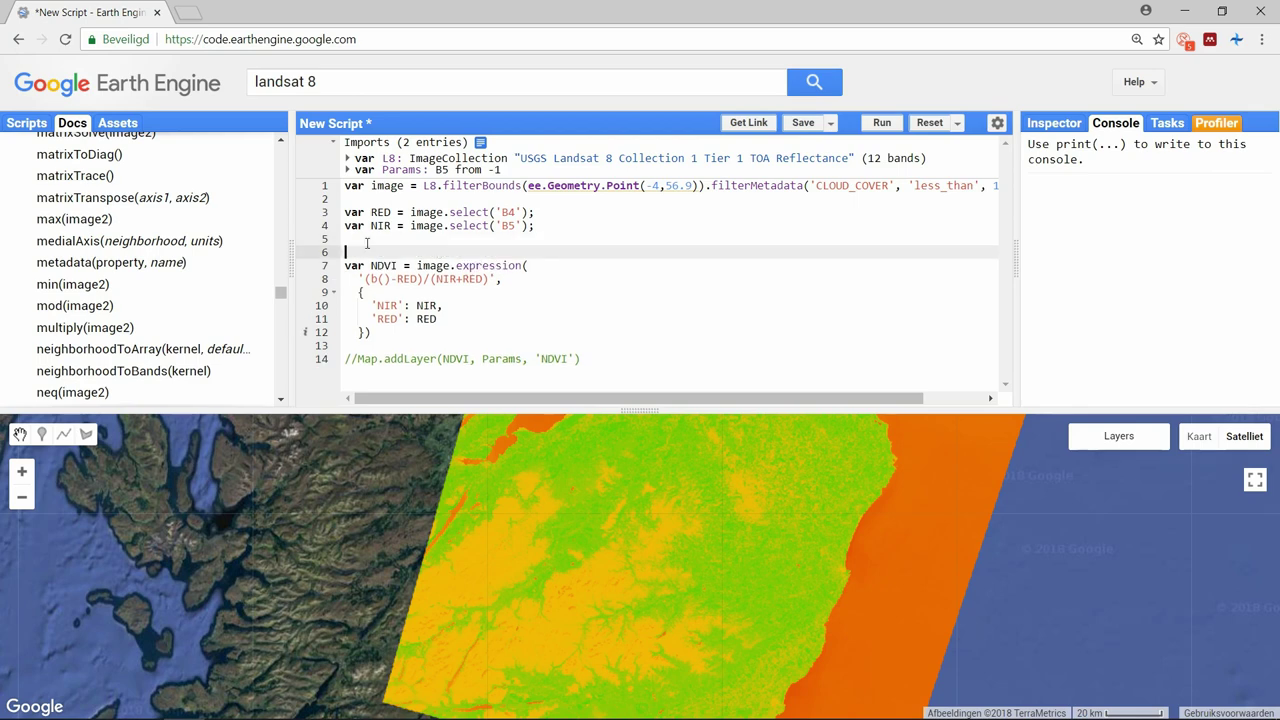
pyautogui.write('print(image.bandNam')
pyautogui.write('es());')
pyautogui.press('Return')
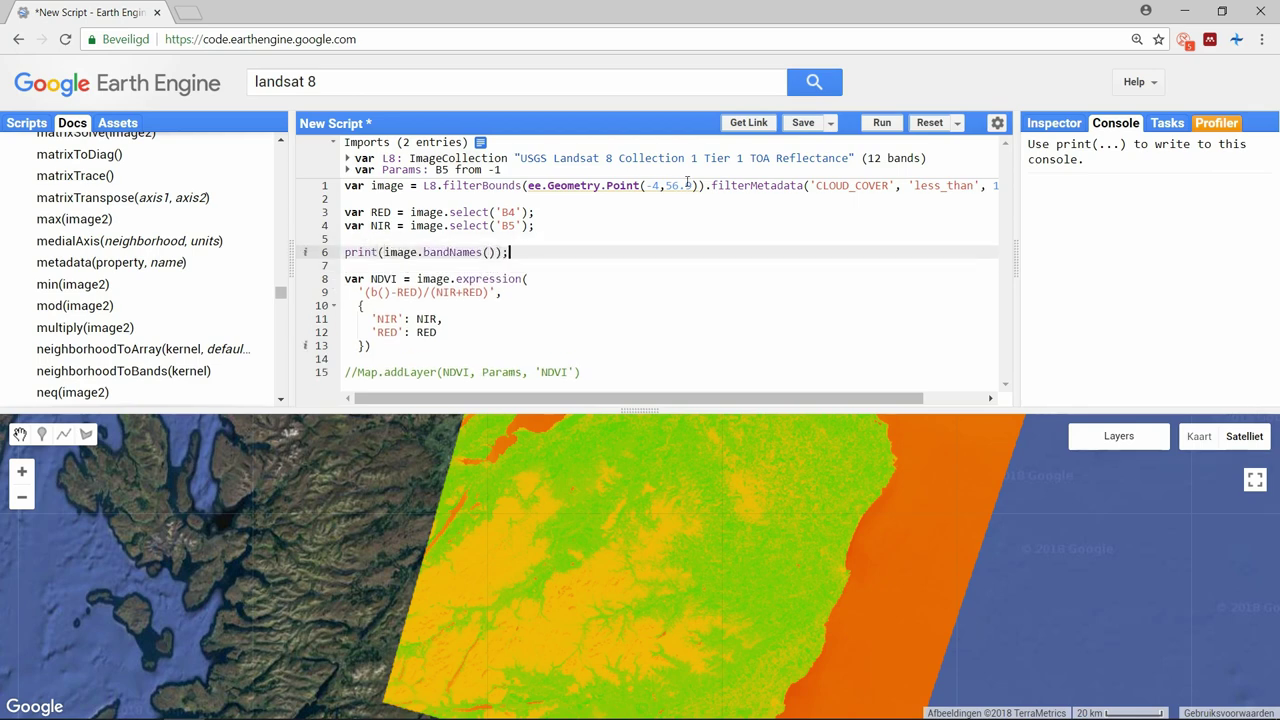
pyautogui.click(882, 122)
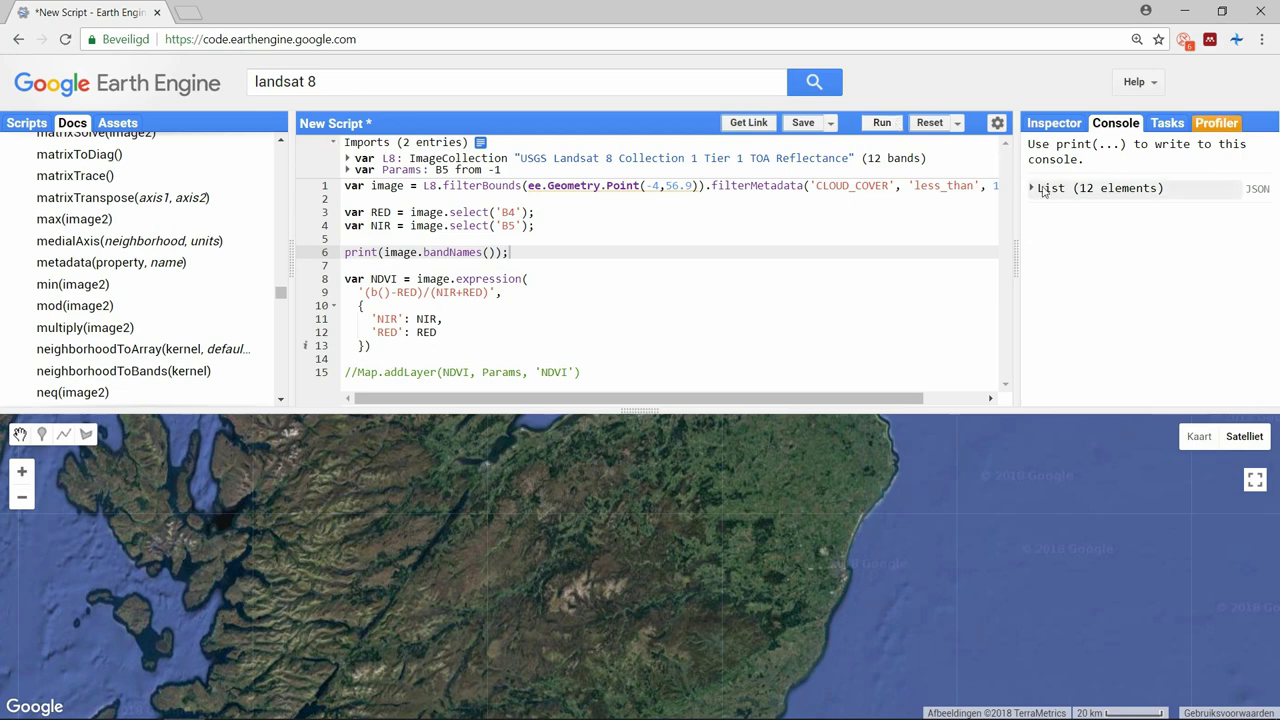
pyautogui.click(1038, 188)
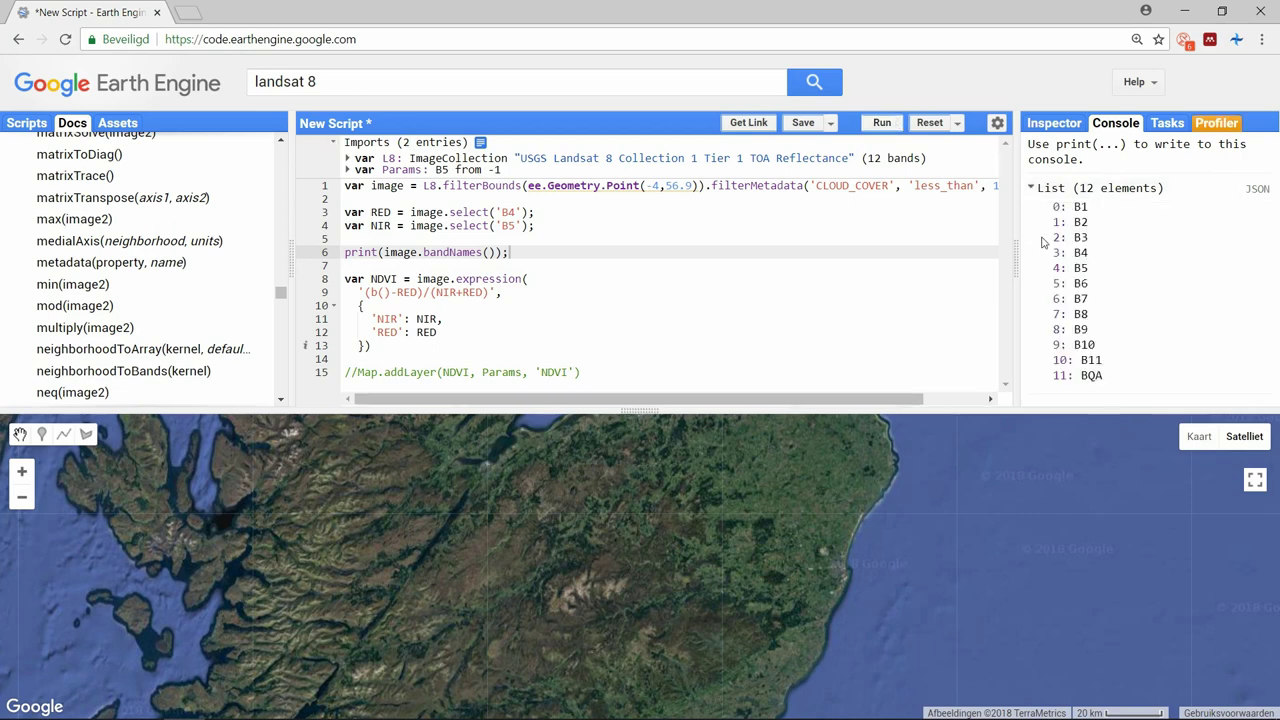
# - Replace NIR and RED in the expression with b(5) and b(4) references
pyautogui.click(384, 292)
pyautogui.write('5)')
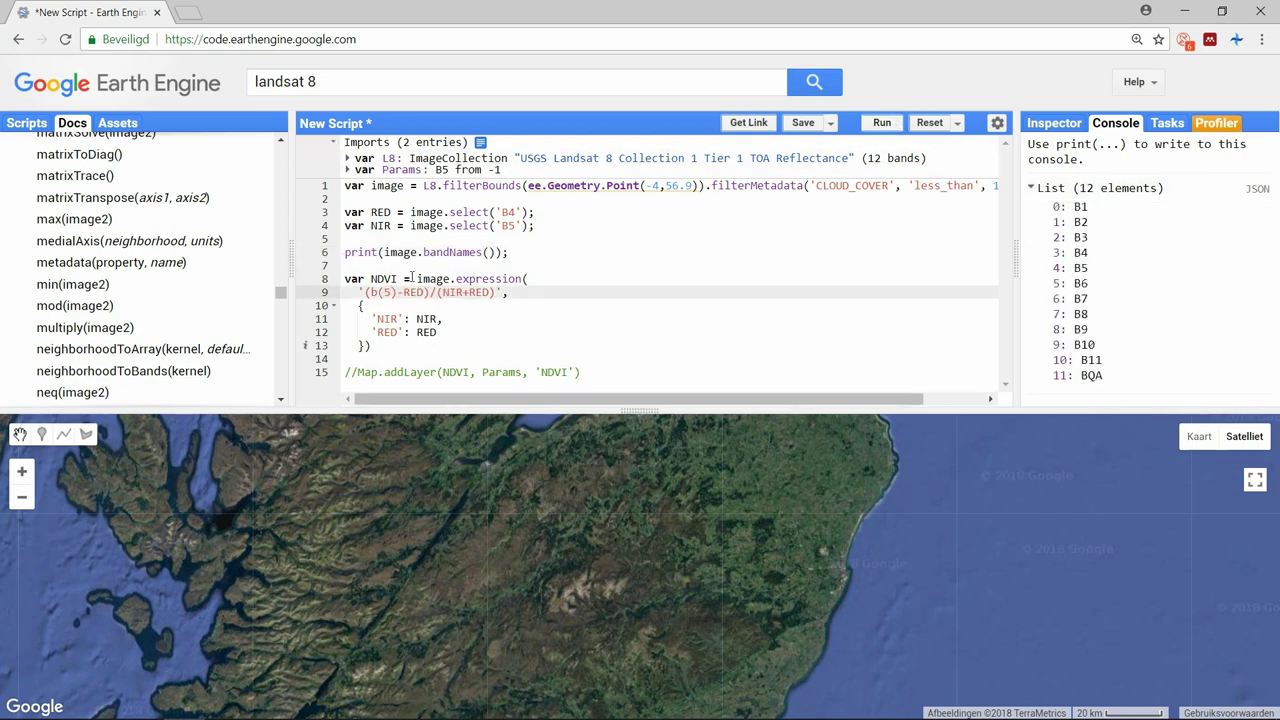
pyautogui.doubleClick(412, 292)
pyautogui.write('b(4)')
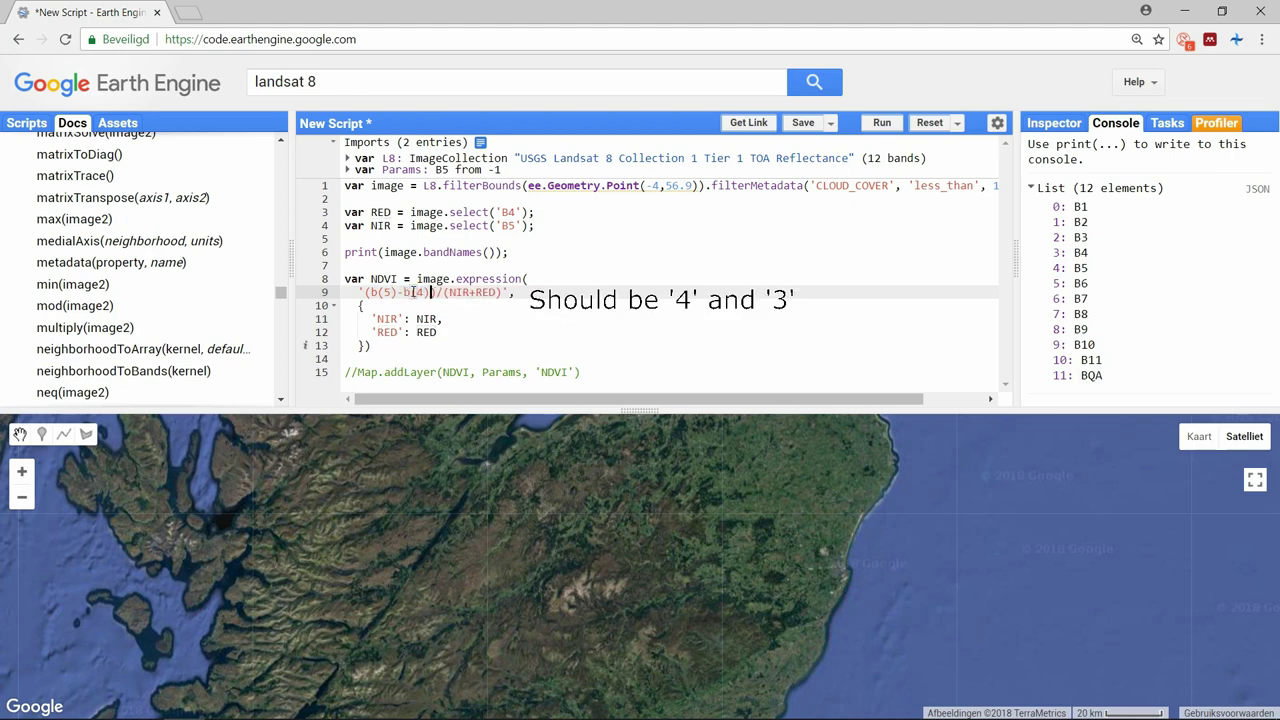
pyautogui.doubleClick(458, 292)
pyautogui.write('b(')
pyautogui.write('5)')
pyautogui.doubleClick(493, 292)
pyautogui.write('b')
pyautogui.write('(4')
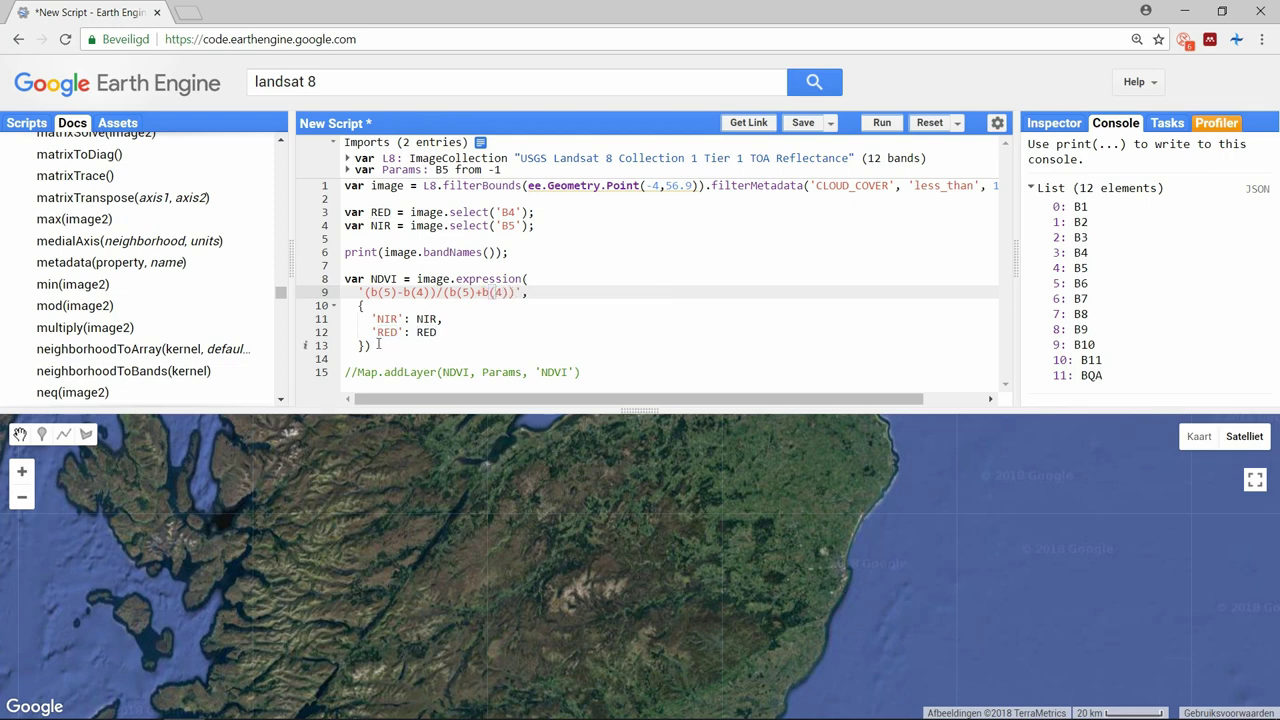
# - Delete the band dictionary, uncomment Map.addLayer, remove the print line and run
pyautogui.moveTo(368, 352); pyautogui.dragTo(316, 305)
pyautogui.press('BackSpace')
pyautogui.press('BackSpace')
pyautogui.press('BackSpace')
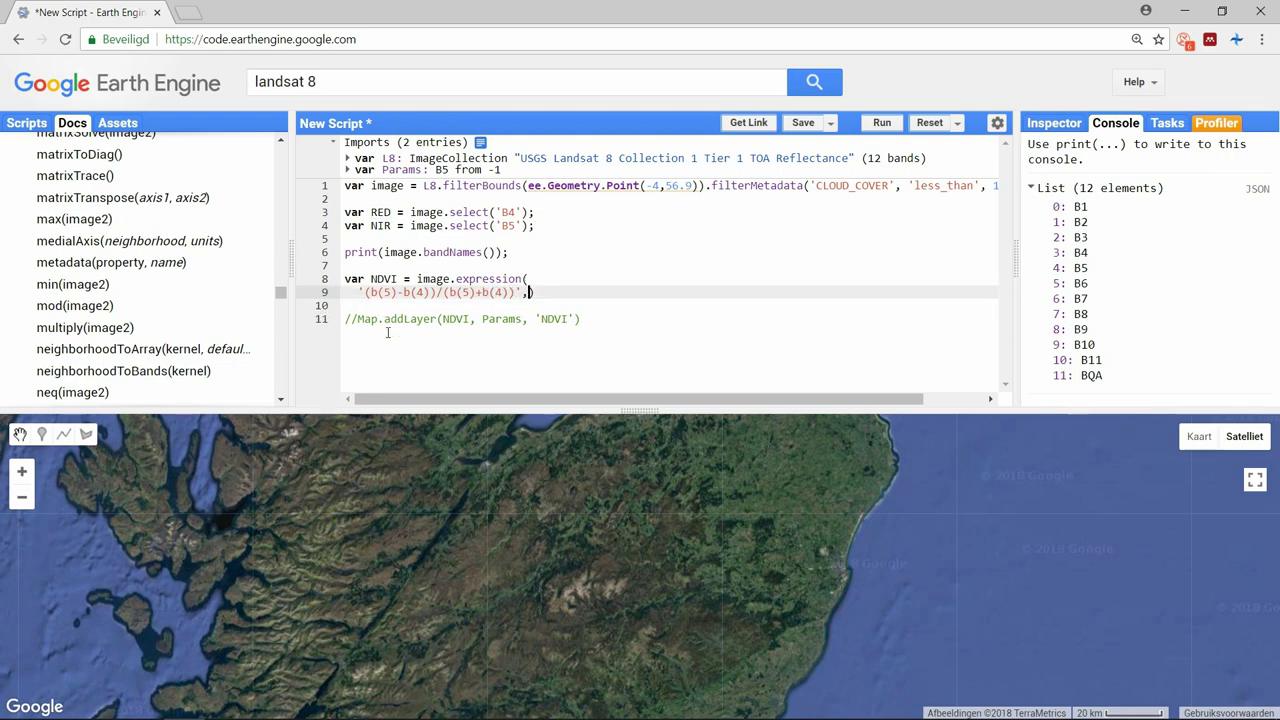
pyautogui.press('BackSpace')
pyautogui.press('BackSpace')
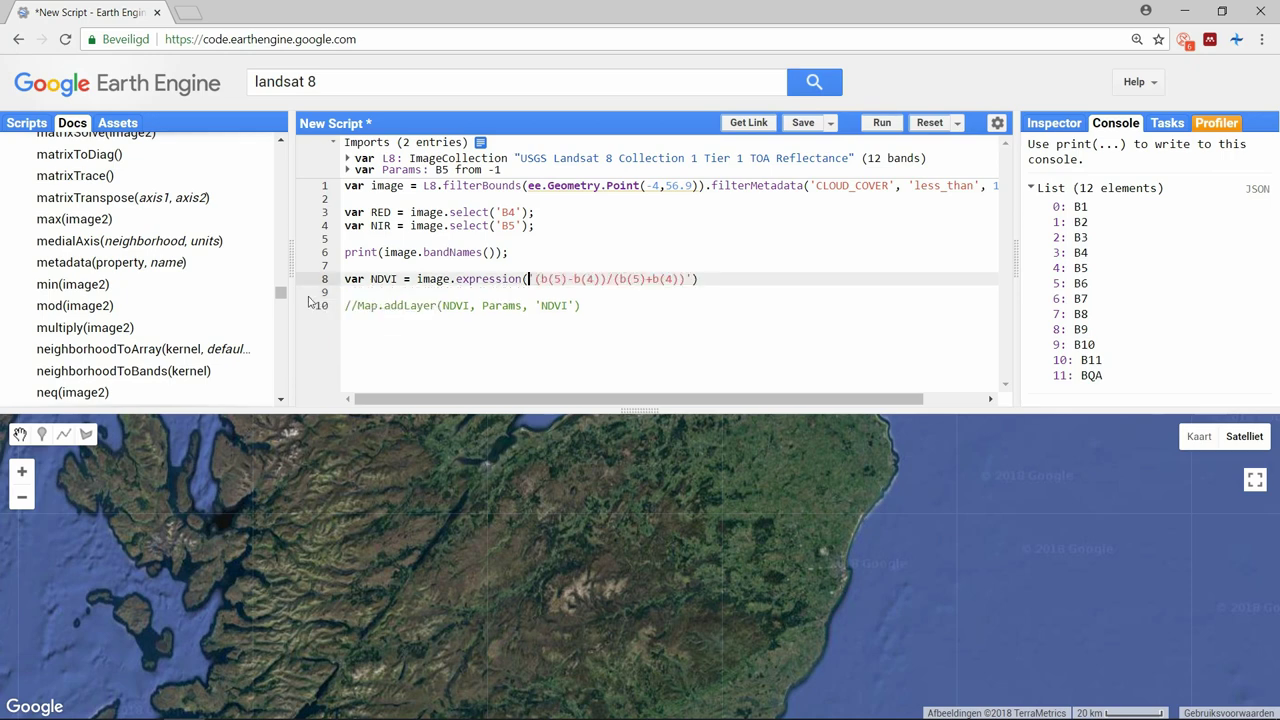
pyautogui.click(726, 280)
pyautogui.click(358, 305)
pyautogui.press('BackSpace')
pyautogui.press('BackSpace')
pyautogui.moveTo(510, 252); pyautogui.dragTo(316, 252)
pyautogui.press('BackSpace')
pyautogui.press('BackSpace')
pyautogui.press('BackSpace')
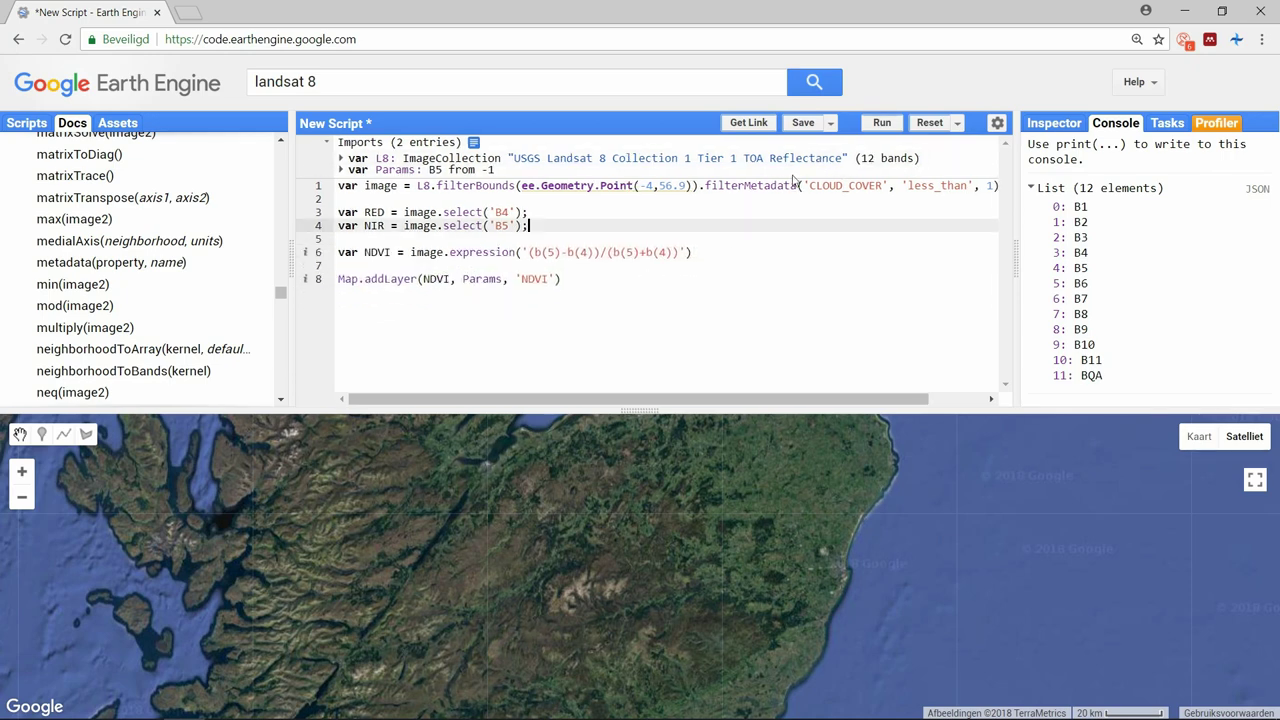
pyautogui.click(874, 127)
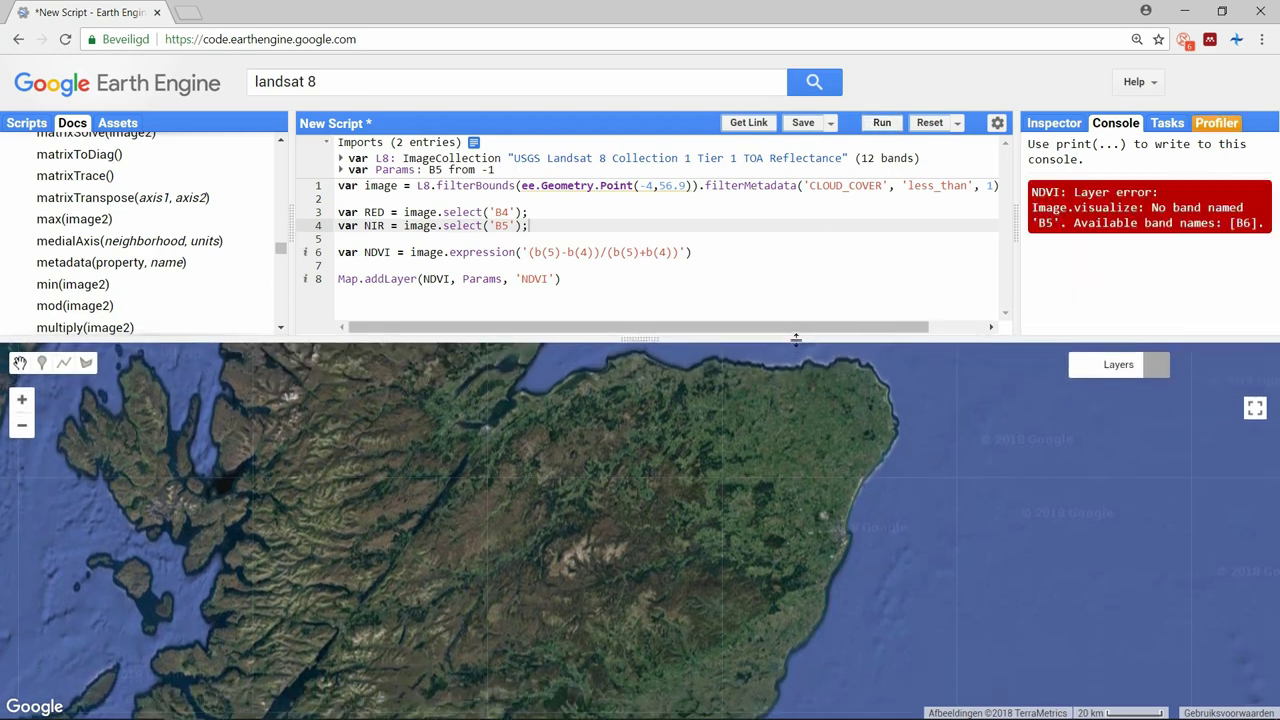
pyautogui.moveTo(789, 406); pyautogui.dragTo(794, 386)
# - Change the band indices to (b(4)-b(3))/(b(4)+b(3)) and rerun the script
pyautogui.click(555, 252)
pyautogui.press('BackSpace')
pyautogui.write('4')
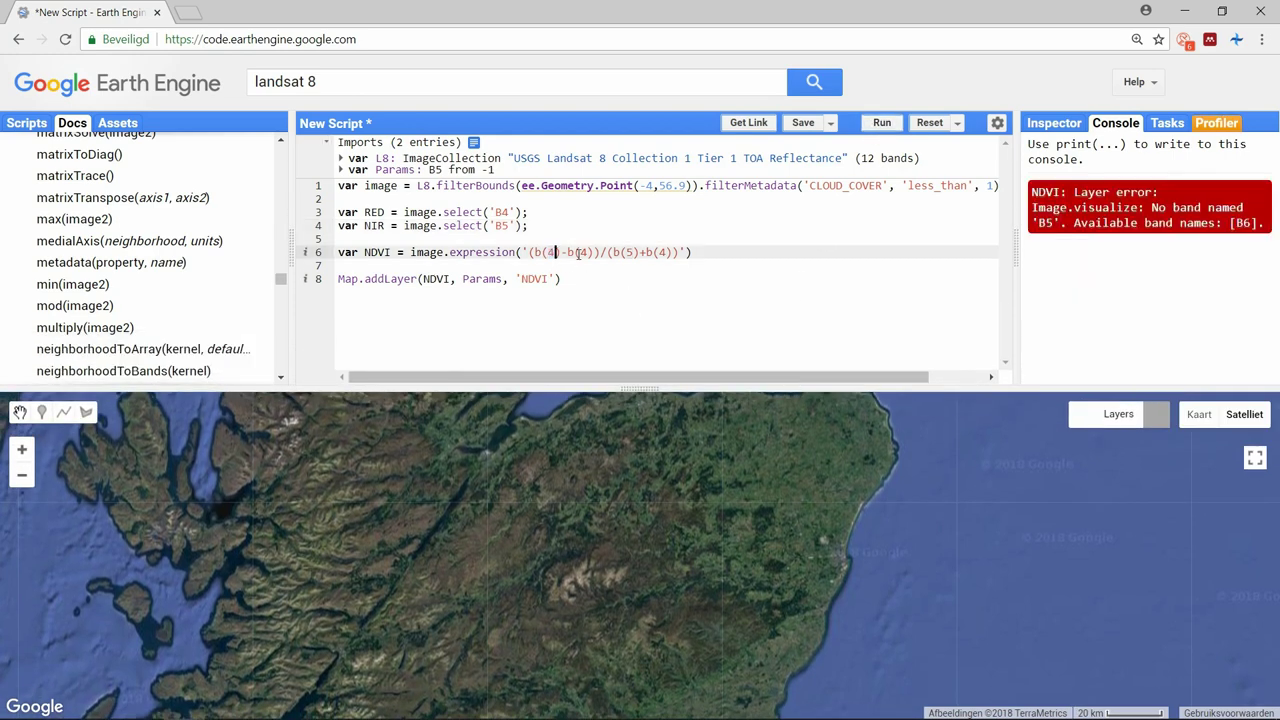
pyautogui.doubleClick(587, 252)
pyautogui.write('3')
pyautogui.doubleClick(633, 252)
pyautogui.write('4')
pyautogui.doubleClick(660, 252)
pyautogui.write('3')
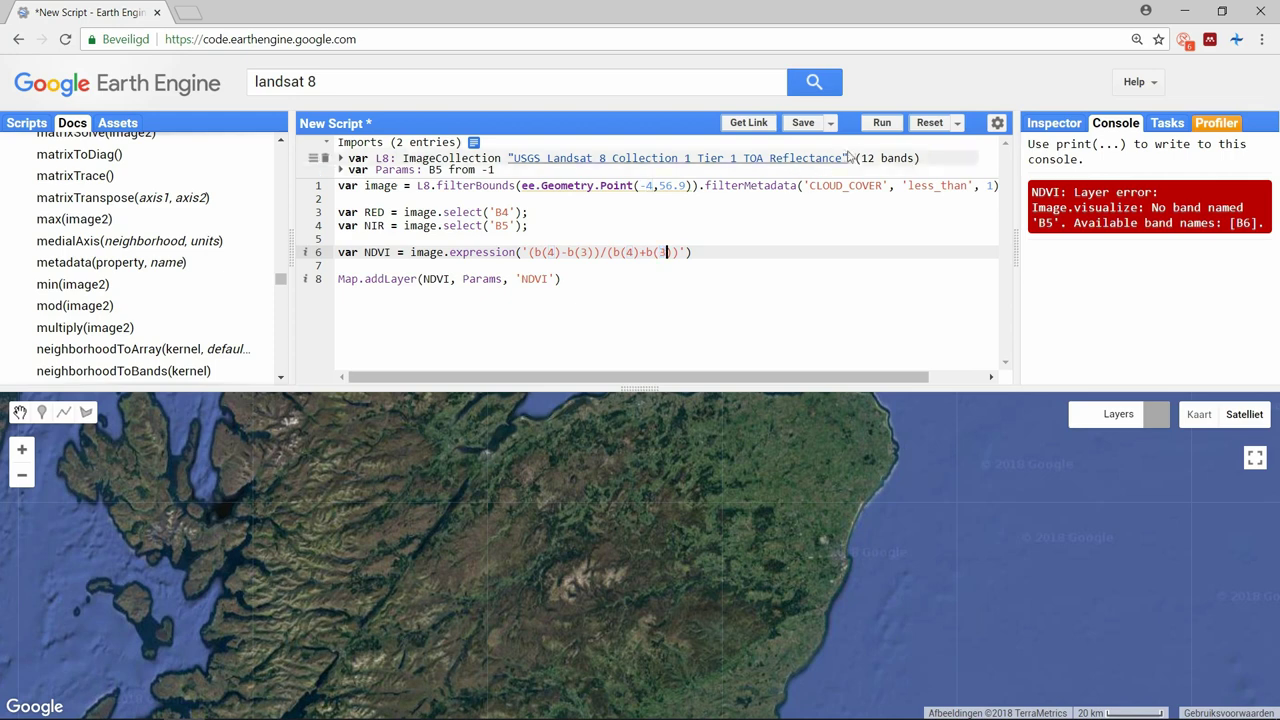
pyautogui.click(874, 126)
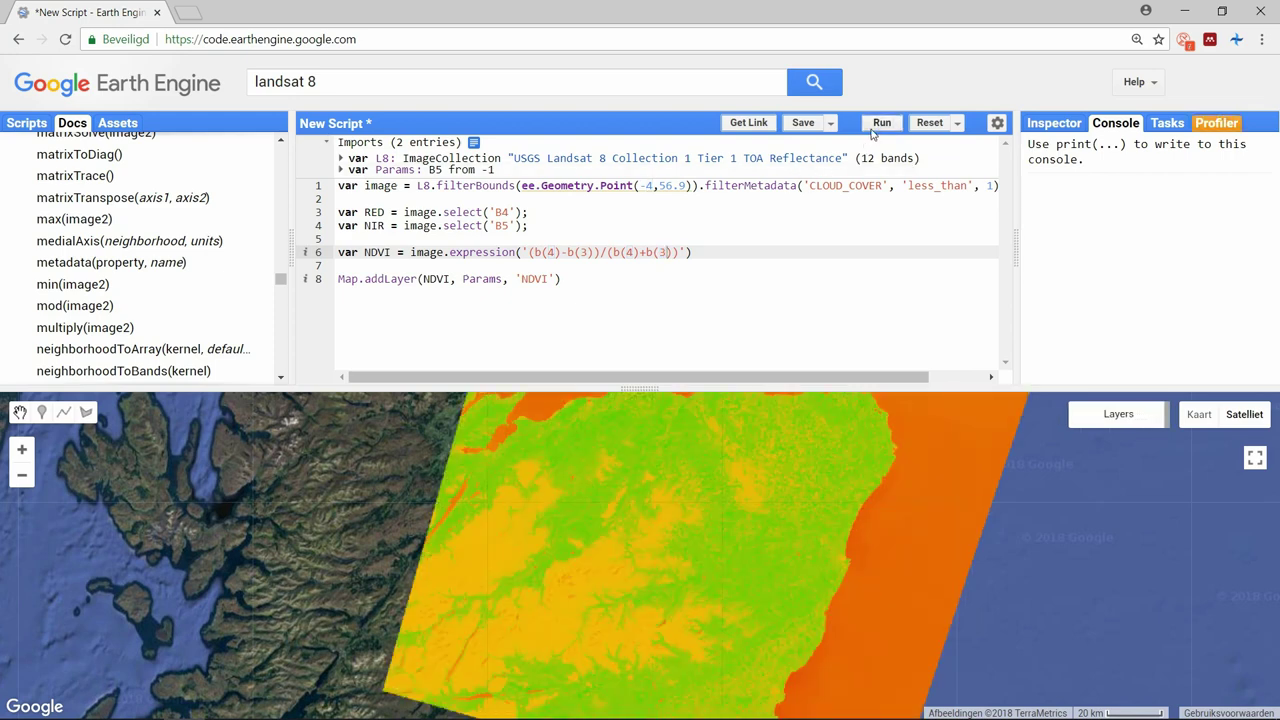
# - Change the numerator's band references from b(4) and b(3) to b('B5') and b('B4')
pyautogui.click(548, 252)
pyautogui.write('b')
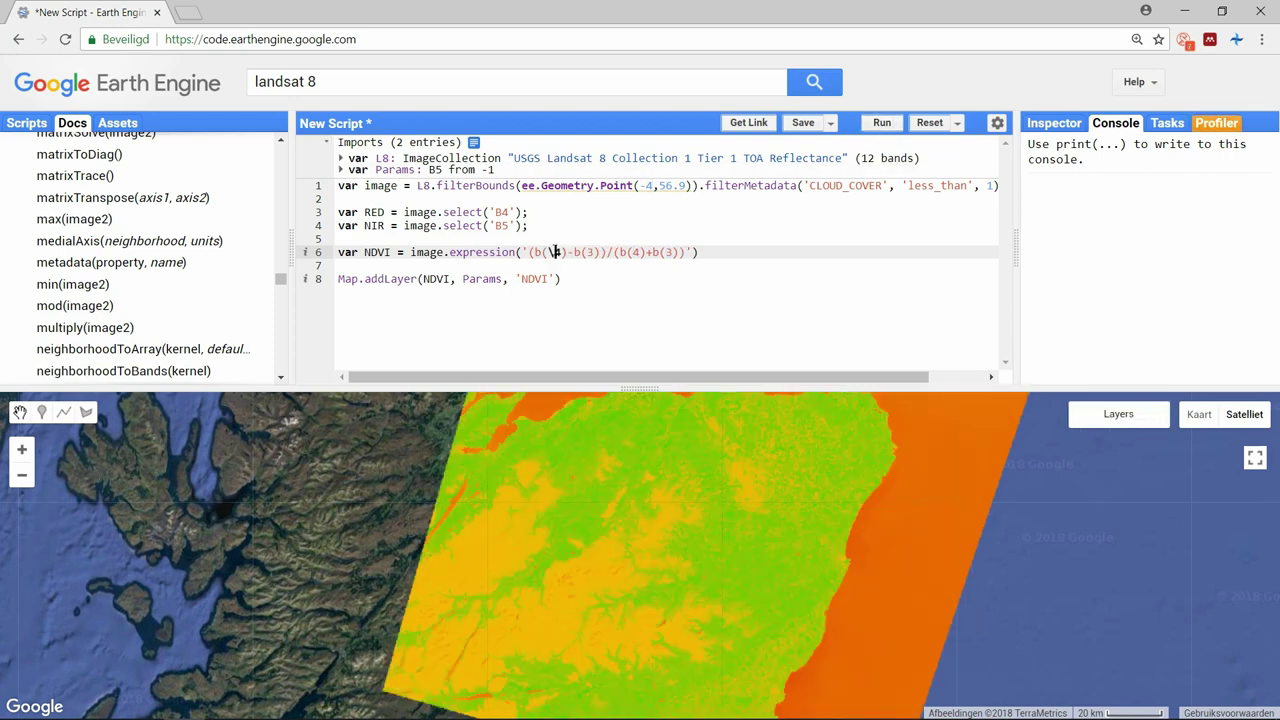
pyautogui.write('(')
pyautogui.press('Delete')
pyautogui.write('B5')
pyautogui.write("\\')")
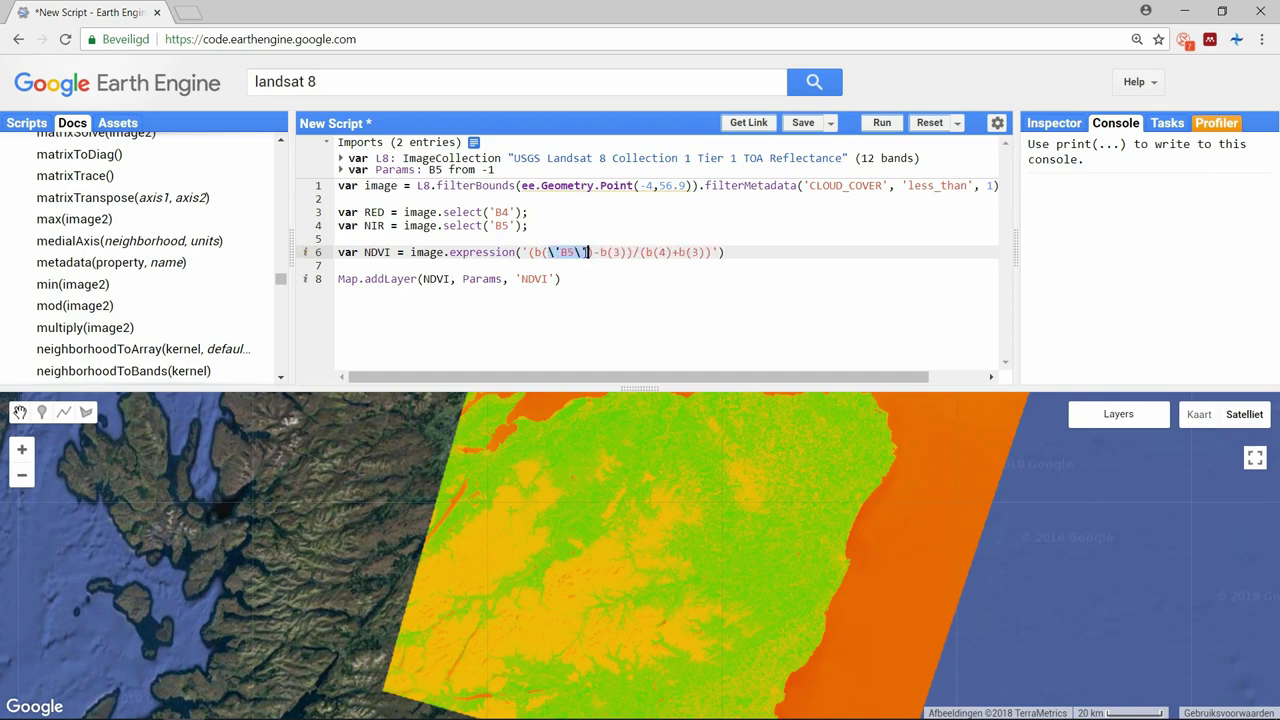
pyautogui.click(621, 252)
pyautogui.press('Delete')
pyautogui.press('BackSpace')
pyautogui.write("\\'B4\\')")
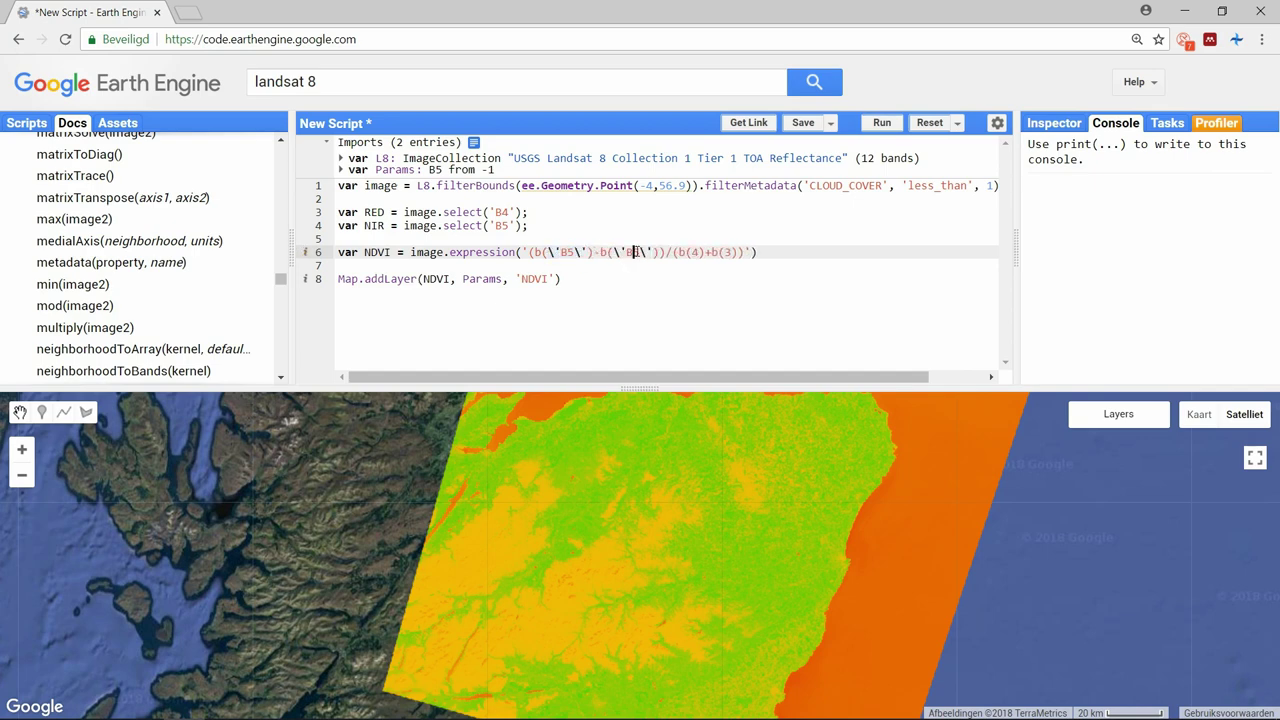
# - Change the denominator to b('B5')+b('B4') and rerun the script
pyautogui.press('Delete')
pyautogui.write("\\'B5\\'")
pyautogui.click(759, 252)
pyautogui.press('Delete')
pyautogui.write("'B4'")
pyautogui.click(881, 123)
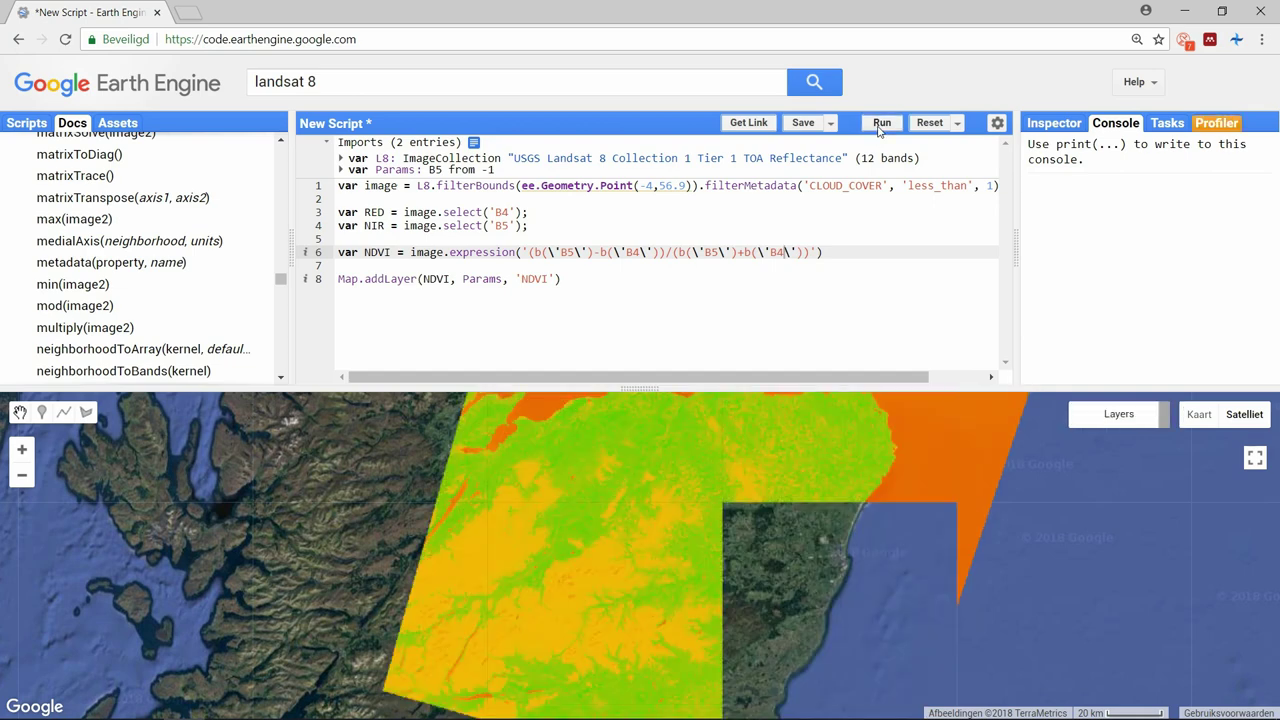
# - Swap the minus between b('B5') and b('B4') in the numerator for the ** operator
pyautogui.click(595, 253)
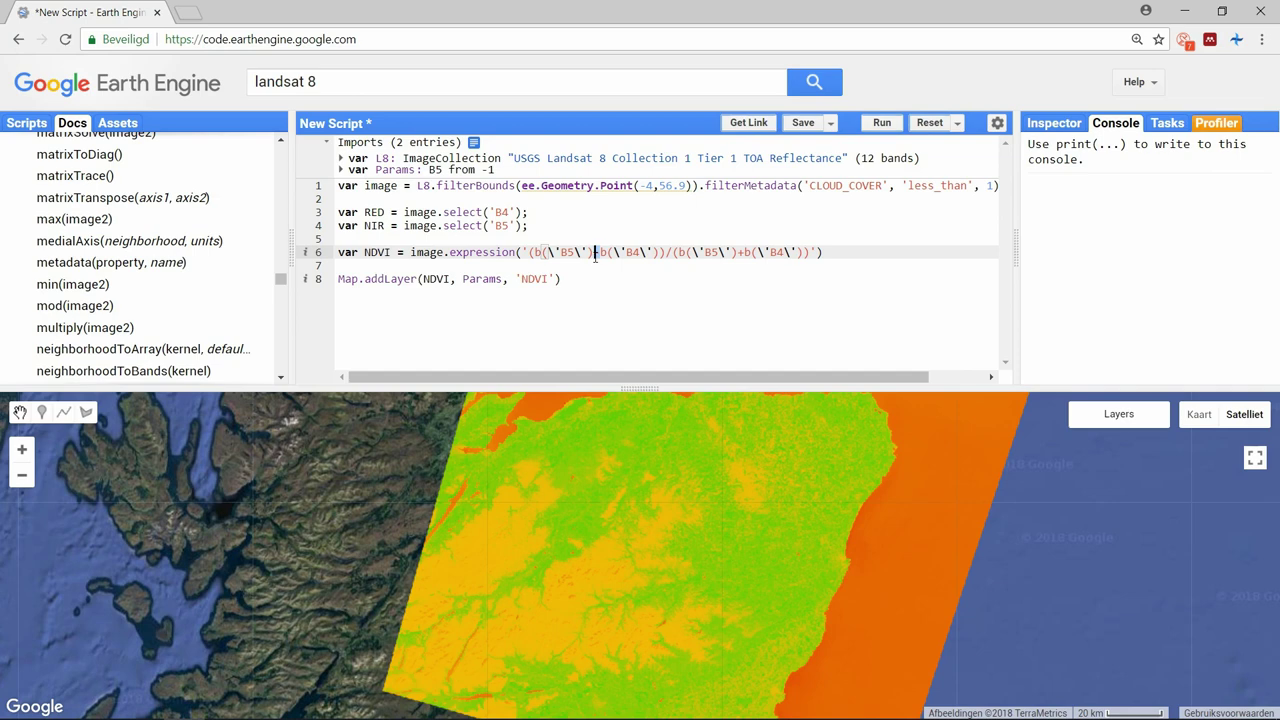
pyautogui.press('Delete')
pyautogui.write('-')
pyautogui.press('Left')
pyautogui.press('BackSpace')
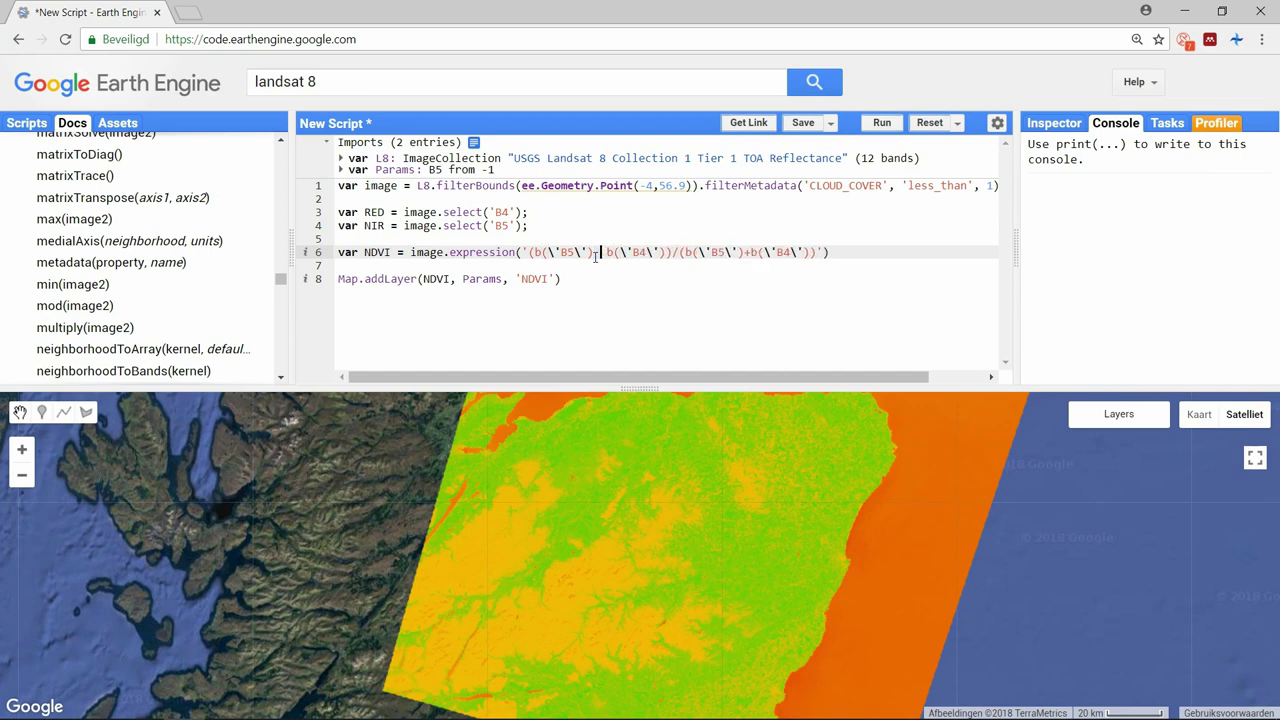
pyautogui.write('-')
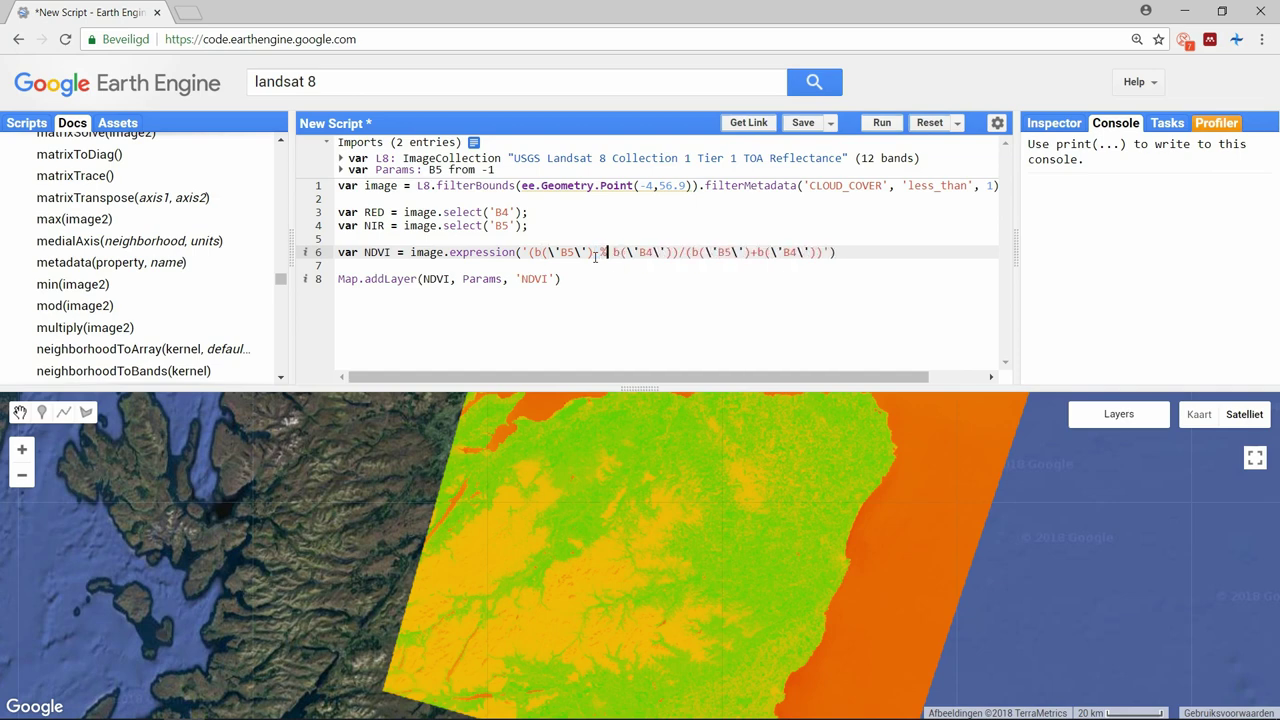
pyautogui.press('BackSpace')
pyautogui.write('**')
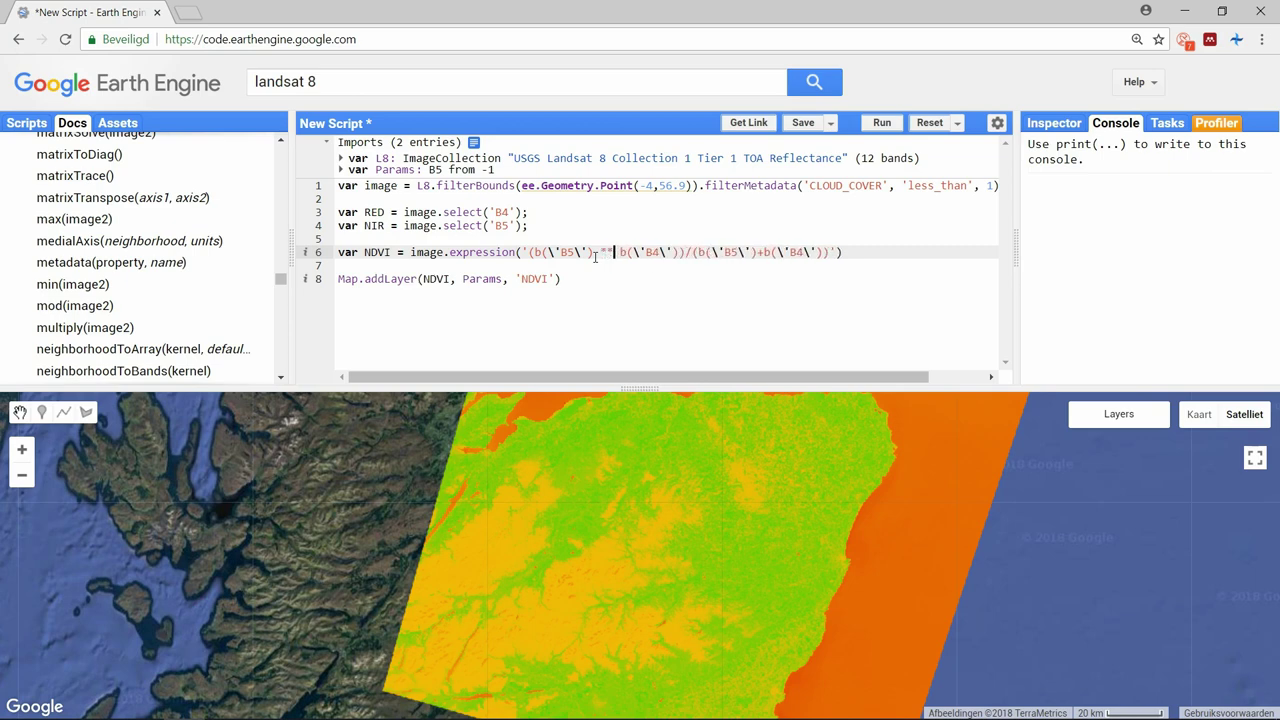